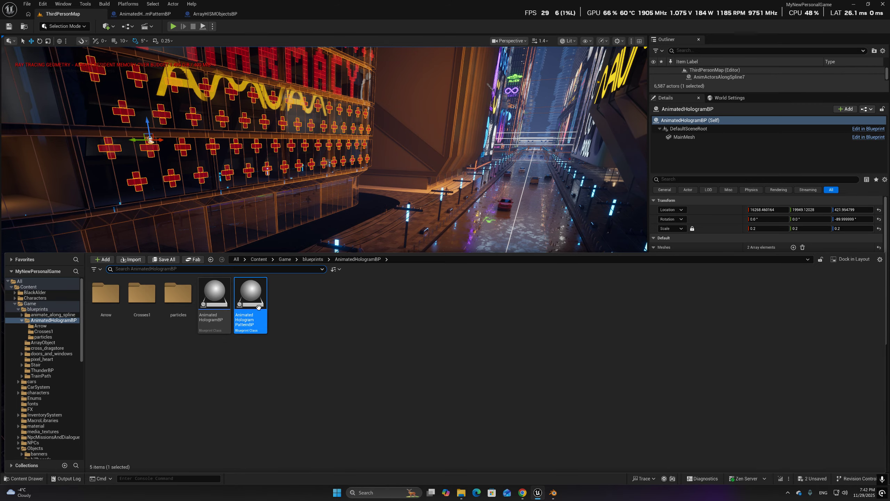
Place an AnimatedHologramPatternBP actor in the level on the sidewalk beside the pharmacy building
{"action": "left_click", "coordinate": [441, 250]}
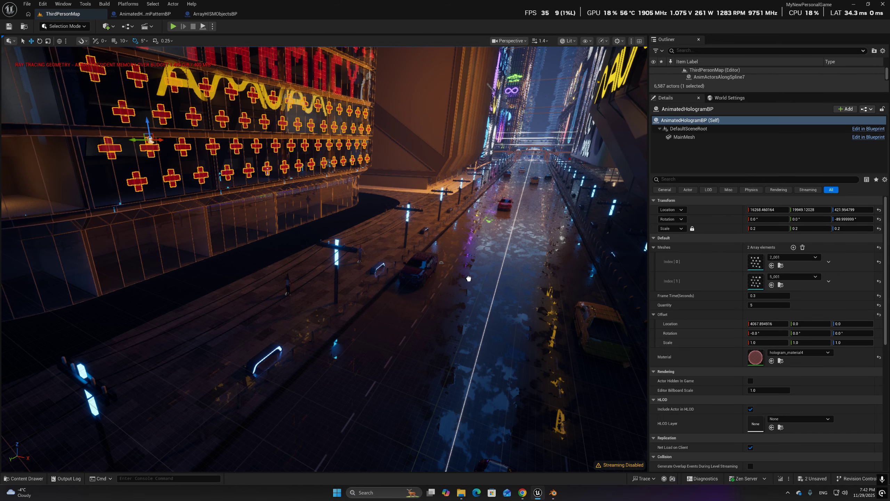
{"action": "left_click_drag", "start_coordinate": [436, 281], "coordinate": [436, 281]}
{"action": "right_click_drag", "start_coordinate": [437, 281], "coordinate": [338, 330]}
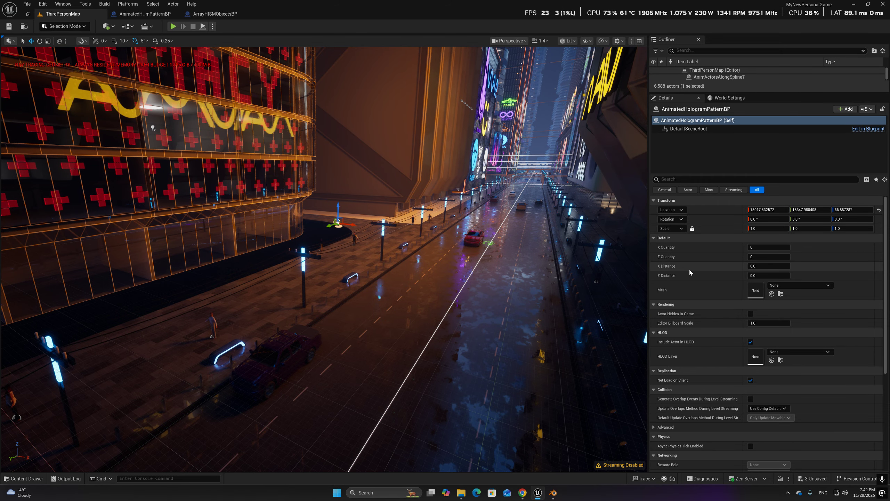
{"action": "left_click", "coordinate": [763, 247]}
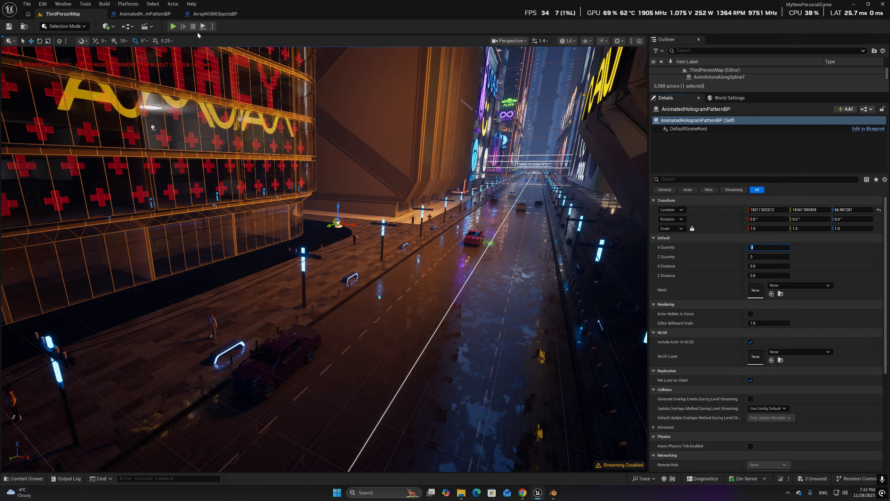
Compare the Construction Script of ArrayHISMObjectsBP with the simpler one of AnimatedHologramPatternBP
{"action": "left_click", "coordinate": [212, 14]}
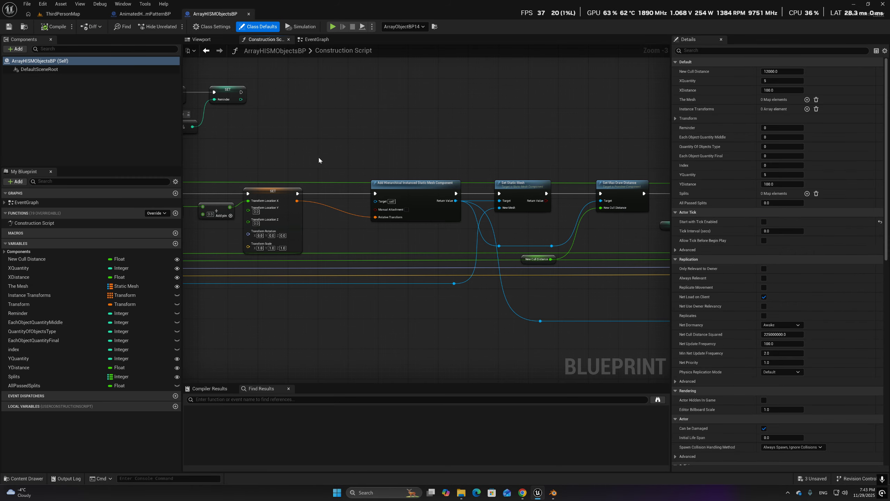
{"action": "right_click_drag", "start_coordinate": [426, 160], "coordinate": [192, 165]}
{"action": "scroll", "coordinate": [356, 191], "scroll_direction": "down", "scroll_amount": 3}
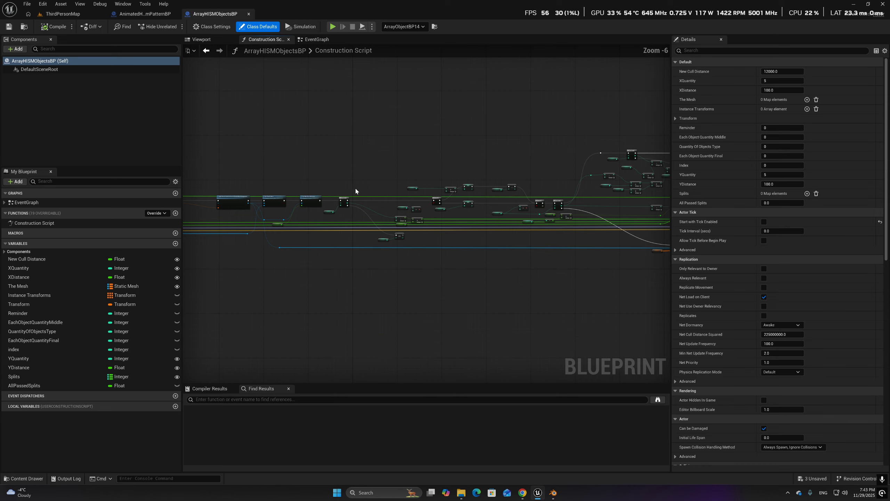
{"action": "left_click", "coordinate": [145, 14]}
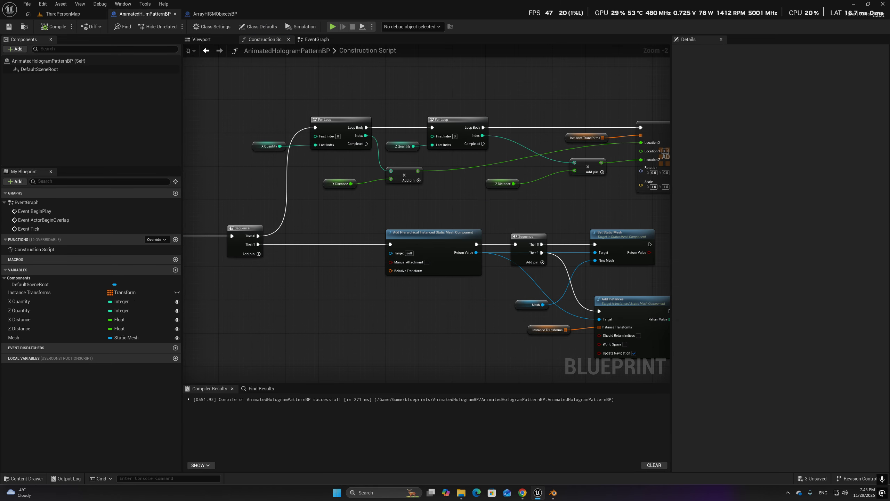
{"action": "right_click_drag", "start_coordinate": [458, 213], "coordinate": [419, 213]}
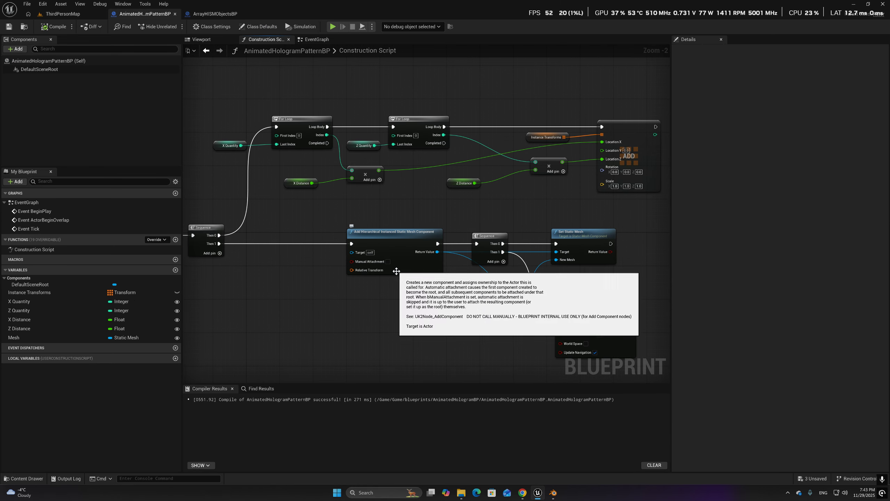
Save all unsaved assets and the ThirdPersonMap level
{"action": "left_click", "coordinate": [51, 14]}
{"action": "left_click", "coordinate": [27, 4]}
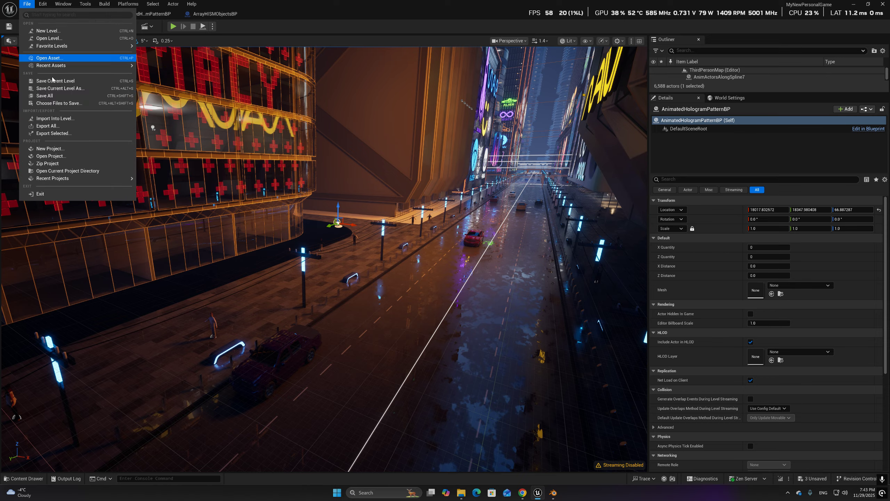
{"action": "left_click", "coordinate": [53, 99]}
Examine the AnimatedHologramPatternBP Construction Script, from its first Sequence to the loops and the instanced mesh nodes
{"action": "left_click", "coordinate": [149, 14]}
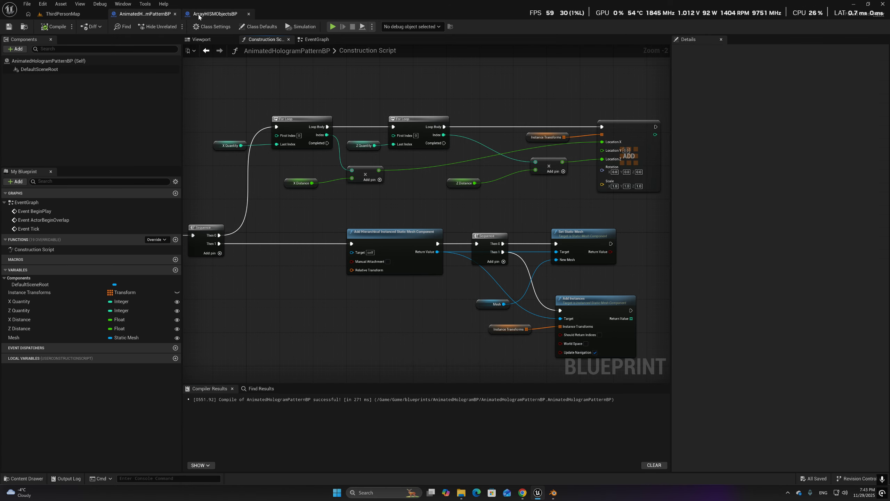
{"action": "left_click", "coordinate": [210, 15]}
{"action": "left_click", "coordinate": [149, 15]}
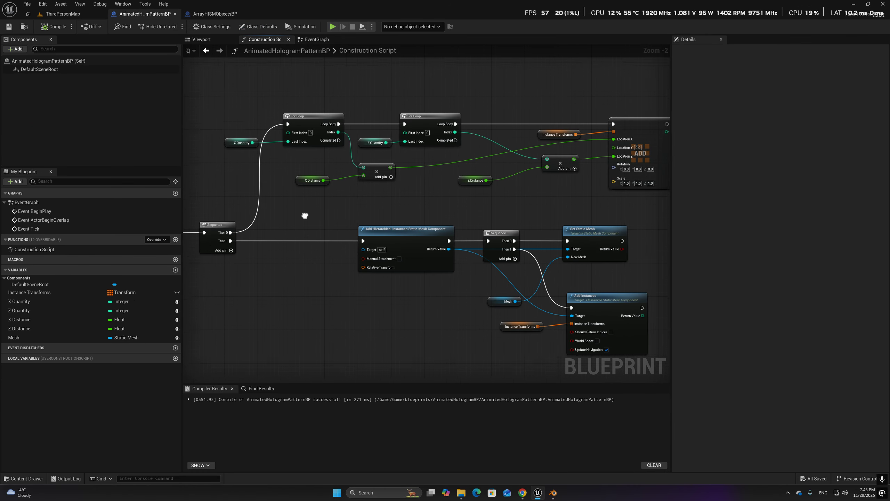
{"action": "right_click_drag", "start_coordinate": [518, 309], "coordinate": [376, 291]}
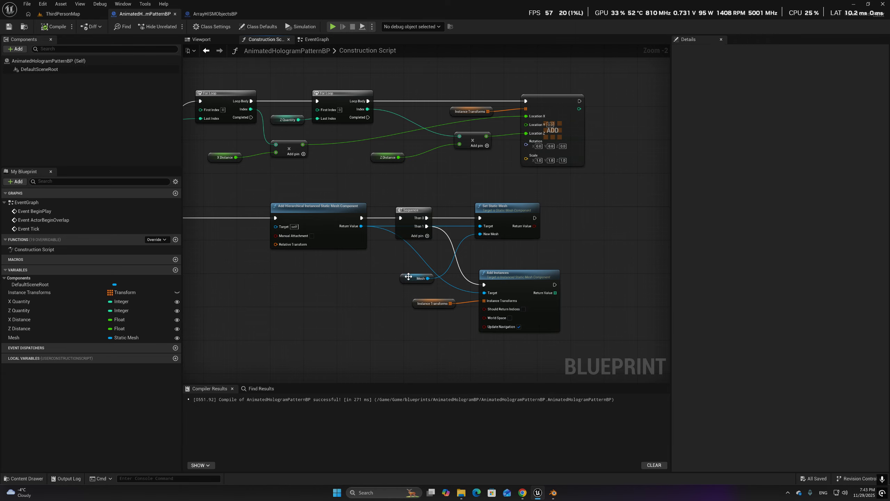
{"action": "right_click_drag", "start_coordinate": [263, 310], "coordinate": [351, 308]}
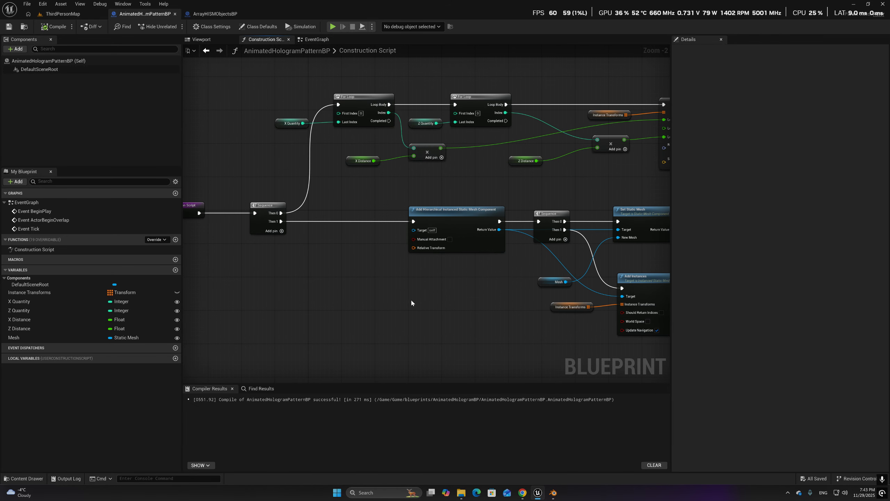
{"action": "right_click_drag", "start_coordinate": [646, 259], "coordinate": [655, 277]}
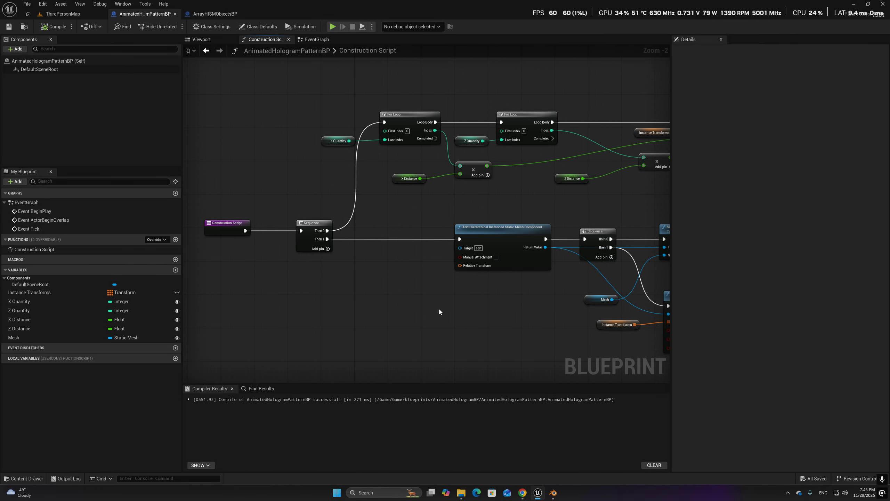
{"action": "right_click_drag", "start_coordinate": [438, 307], "coordinate": [391, 329]}
Find the AnimatedHologramPatternBP actor in the ThirdPersonMap Outliner by its copied name, select it and focus the view on it
{"action": "left_click", "coordinate": [71, 14]}
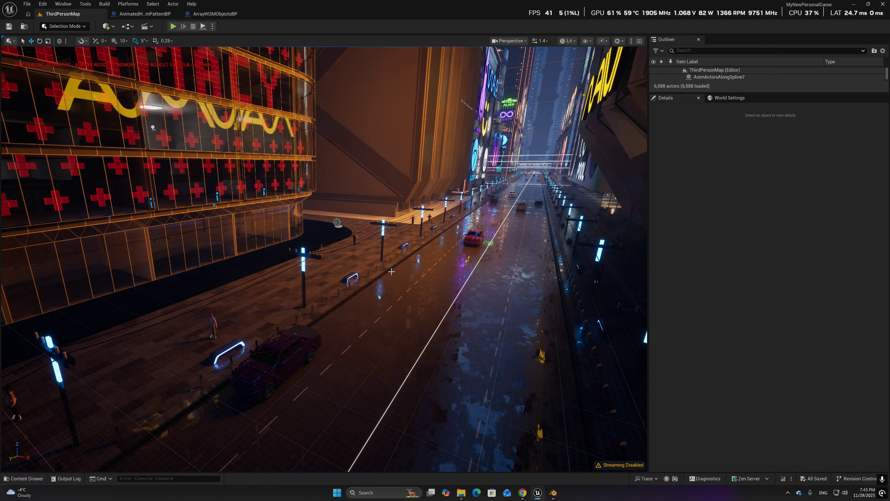
{"action": "right_click_drag", "start_coordinate": [350, 260], "coordinate": [334, 272]}
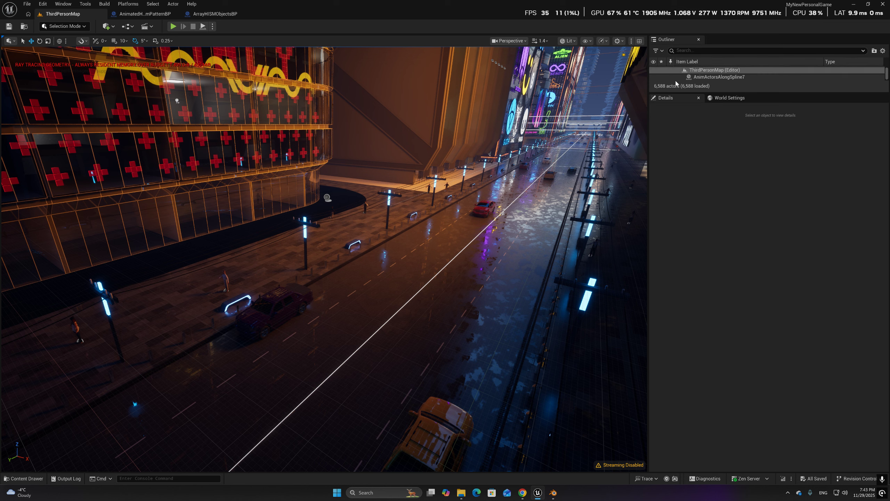
{"action": "left_click_drag", "start_coordinate": [677, 93], "coordinate": [682, 219]}
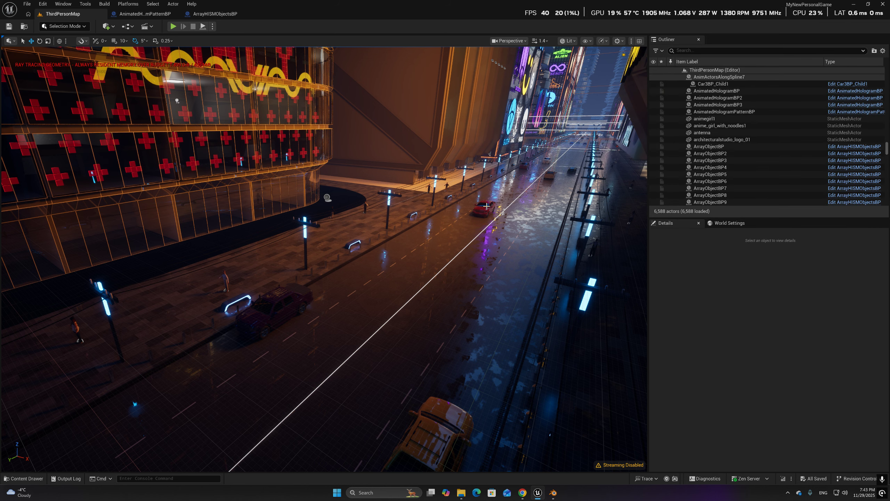
{"action": "key", "text": "ctrl+space"}
{"action": "left_click", "coordinate": [264, 315]}
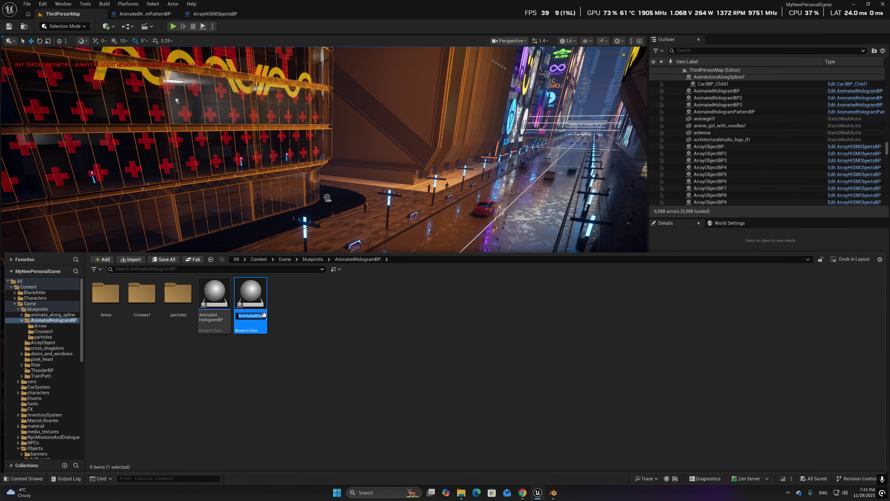
{"action": "key", "text": "ctrl+c"}
{"action": "left_click", "coordinate": [697, 50]}
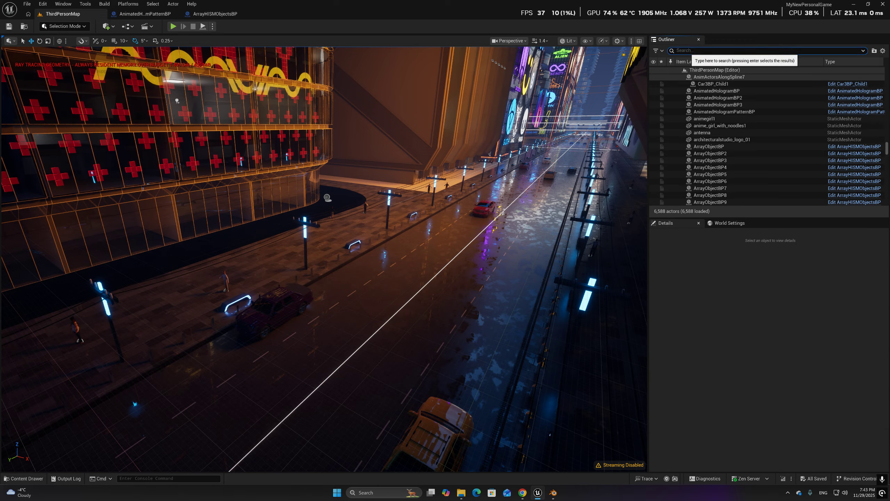
{"action": "key", "text": "ctrl+v"}
{"action": "left_click", "coordinate": [711, 77]}
{"action": "key", "text": "f"}
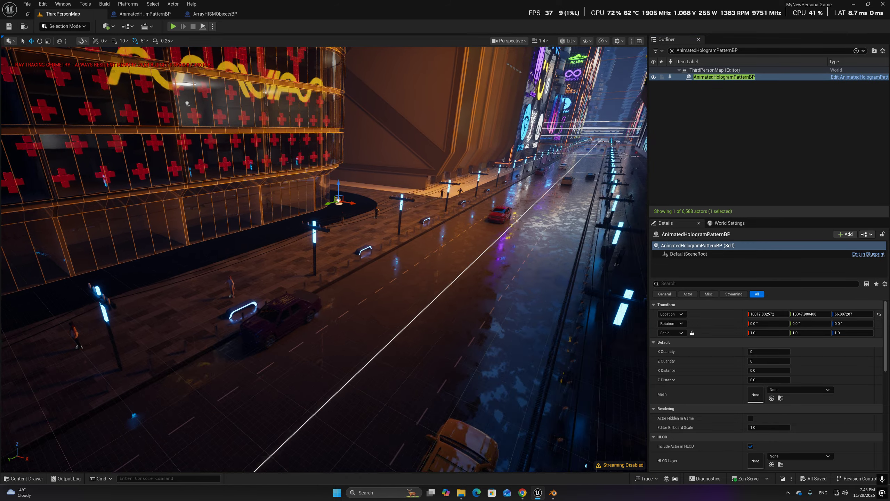
Set the pattern actor's X Quantity and Z Quantity to 5
{"action": "left_click", "coordinate": [768, 352]}
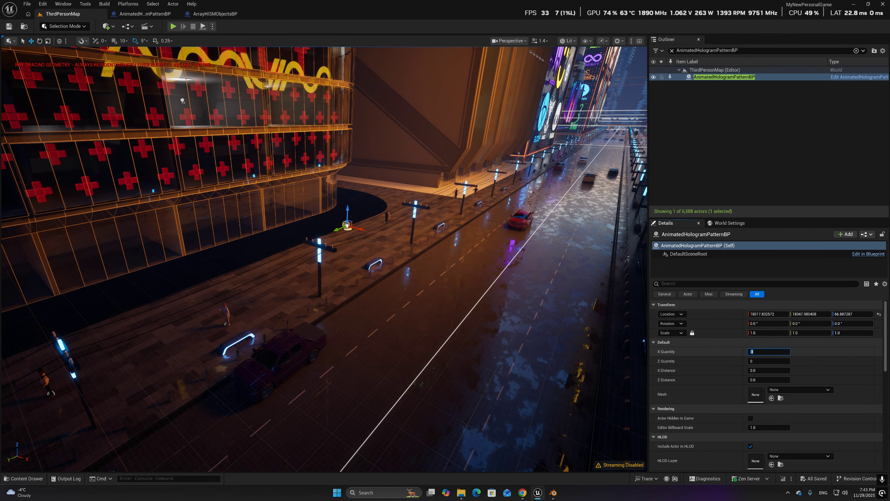
{"action": "type", "text": "5"}
{"action": "left_click", "coordinate": [759, 361]}
{"action": "type", "text": "5"}
{"action": "left_click", "coordinate": [760, 352]}
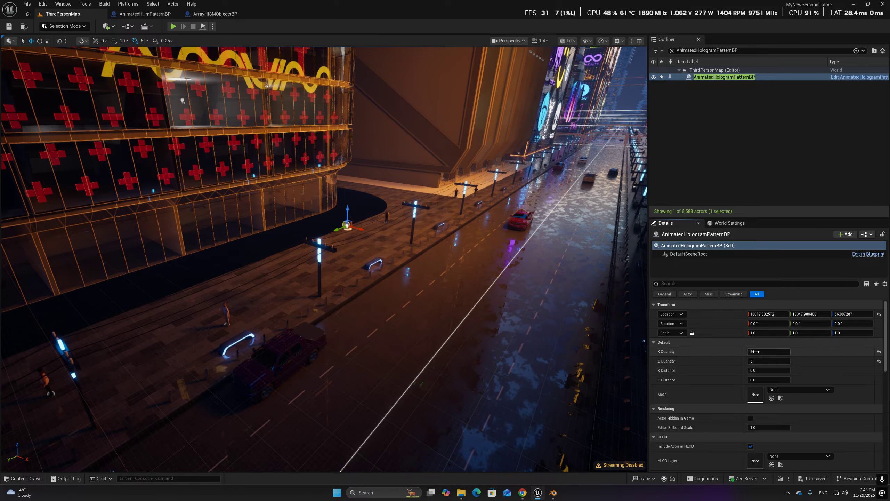
Set the pattern actor's X Distance and Z Distance to 10
{"action": "left_click", "coordinate": [761, 370]}
{"action": "type", "text": "10"}
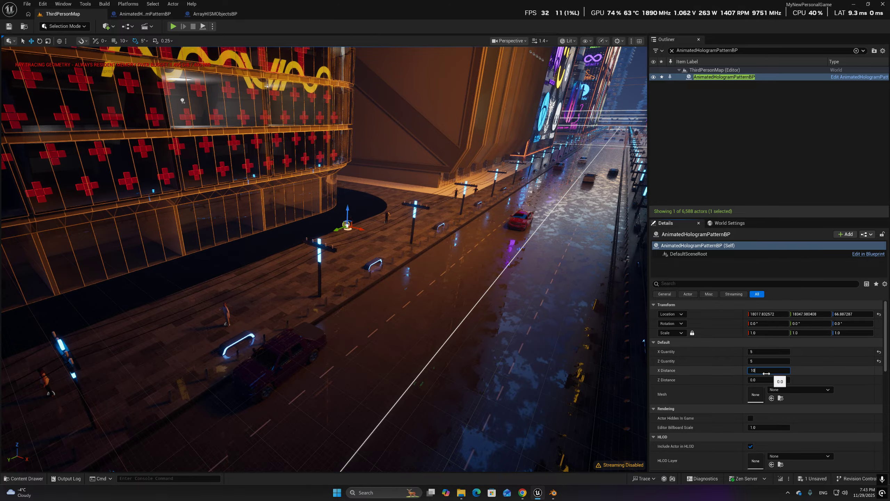
{"action": "left_click", "coordinate": [764, 380]}
{"action": "type", "text": "10"}
{"action": "left_click", "coordinate": [764, 371]}
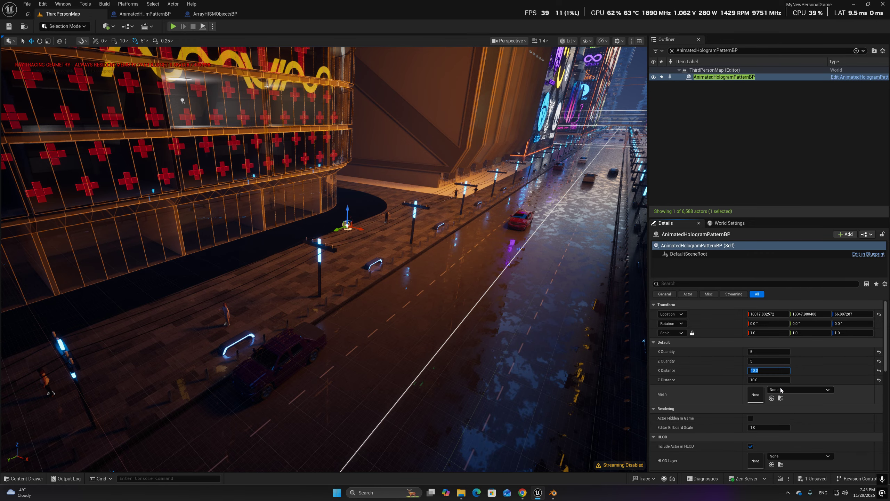
Assign the snowflake mesh from the particles folder to the pattern actor's Mesh property
{"action": "scroll", "coordinate": [710, 398], "scroll_direction": "down", "scroll_amount": 4}
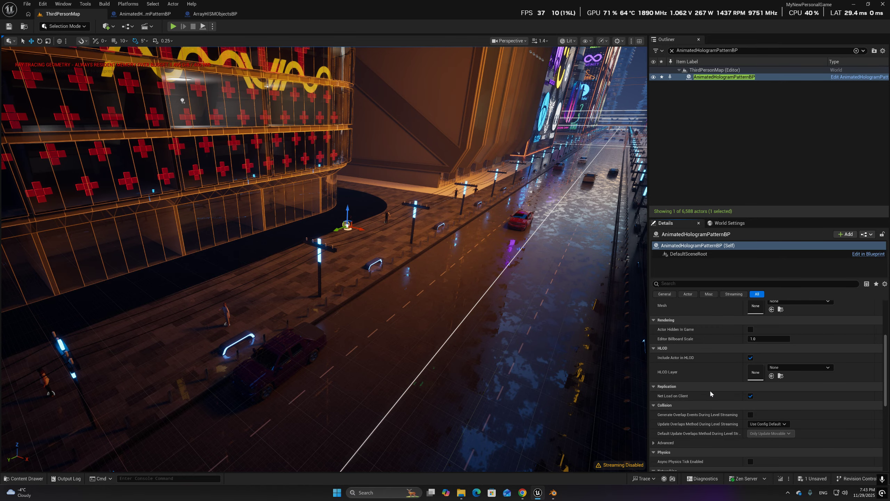
{"action": "key", "text": "ctrl+space"}
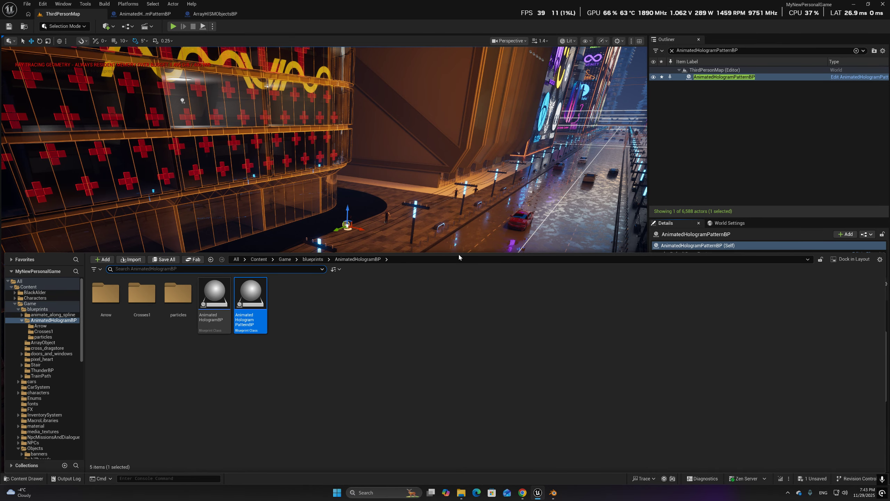
{"action": "left_click_drag", "start_coordinate": [459, 253], "coordinate": [477, 369]}
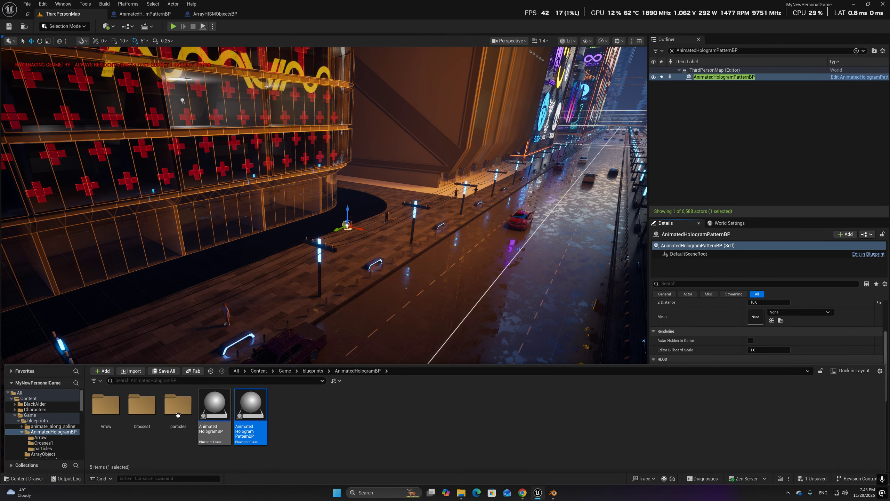
{"action": "double_click", "coordinate": [179, 403]}
{"action": "left_click_drag", "start_coordinate": [136, 402], "coordinate": [756, 318]}
Increase the pattern actor's X Distance to about 800 and move the actor along X to about 16893
{"action": "key", "text": "a"}
{"action": "right_click_drag", "start_coordinate": [347, 291], "coordinate": [770, 331]}
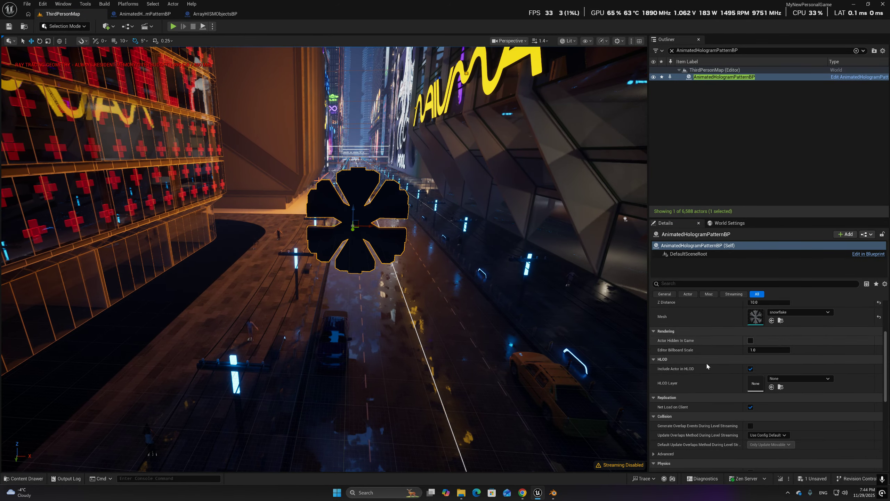
{"action": "scroll", "coordinate": [706, 368], "scroll_direction": "up", "scroll_amount": 3}
{"action": "left_click_drag", "start_coordinate": [767, 360], "coordinate": [830, 359]}
{"action": "key", "text": "s"}
{"action": "key", "text": "d"}
{"action": "right_click_drag", "start_coordinate": [388, 287], "coordinate": [390, 267]}
{"action": "left_click_drag", "start_coordinate": [290, 230], "coordinate": [188, 231]}
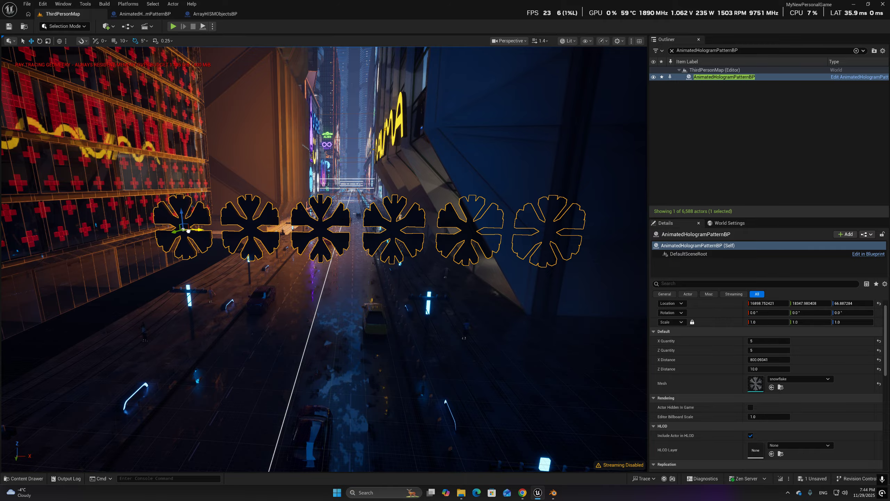
{"action": "left_click_drag", "start_coordinate": [188, 231], "coordinate": [187, 231]}
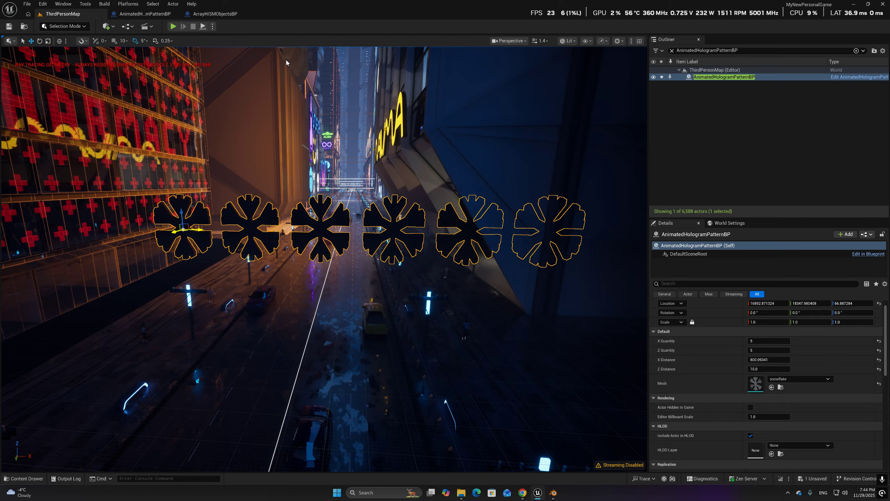
Set the pattern actor's Z Distance to 800
{"action": "left_click", "coordinate": [754, 368]}
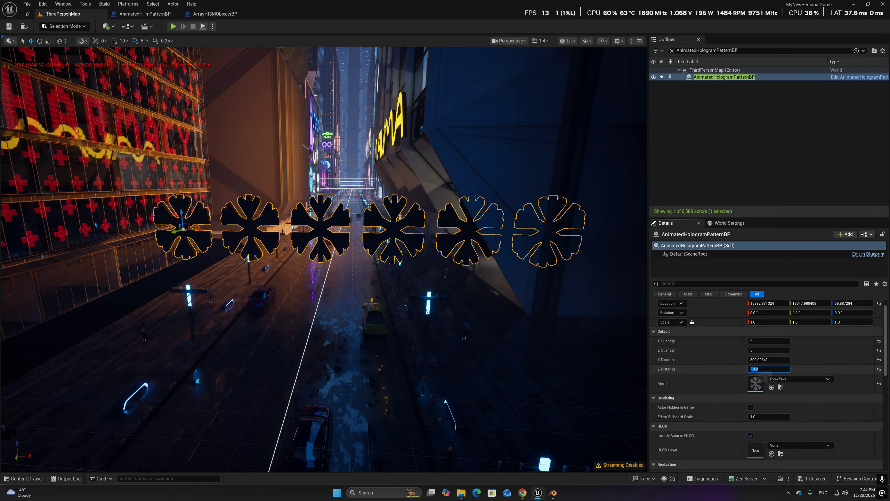
{"action": "key", "text": "Return"}
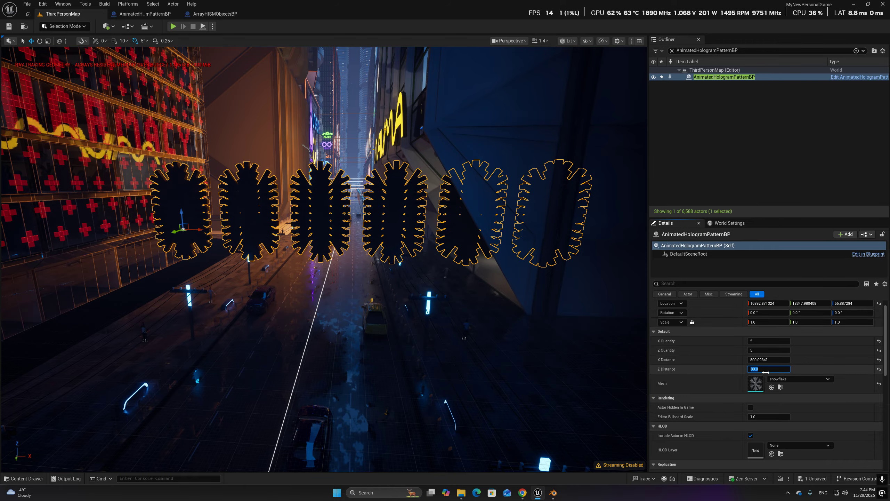
{"action": "type", "text": "800"}
{"action": "key", "text": "Return"}
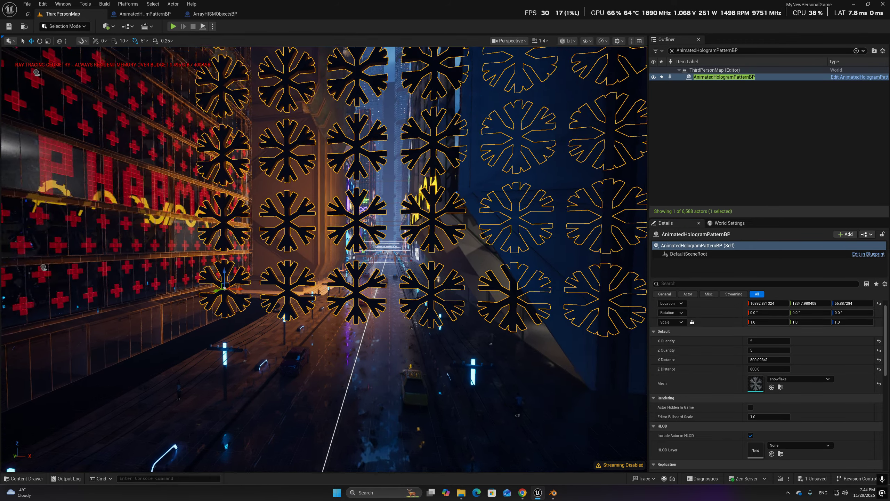
Inspect the snowflake grid over the street from several viewpoints and recheck the AnimatedHologramPatternBP Construction Script
{"action": "key", "text": "s"}
{"action": "right_click_drag", "start_coordinate": [324, 259], "coordinate": [328, 230]}
{"action": "key", "text": "a"}
{"action": "key", "text": "w"}
{"action": "right_click_drag", "start_coordinate": [408, 312], "coordinate": [389, 321]}
{"action": "key", "text": "s"}
{"action": "key", "text": "w"}
{"action": "key", "text": "a"}
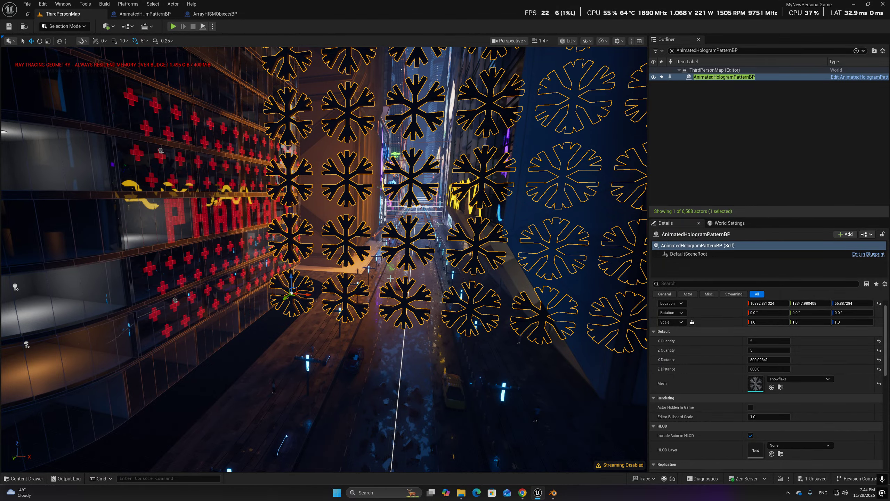
{"action": "right_click_drag", "start_coordinate": [393, 279], "coordinate": [418, 265]}
{"action": "key", "text": "s"}
{"action": "key", "text": "a"}
{"action": "key", "text": "w"}
{"action": "left_click", "coordinate": [153, 14]}
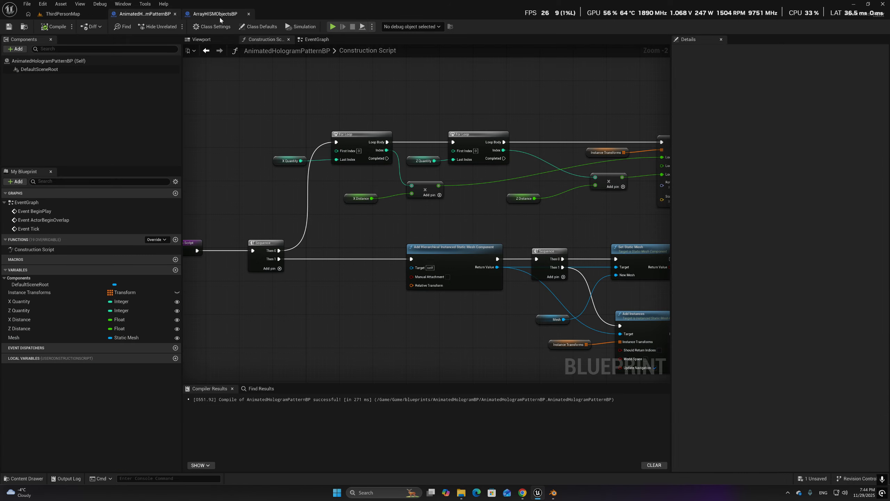
{"action": "left_click", "coordinate": [66, 14]}
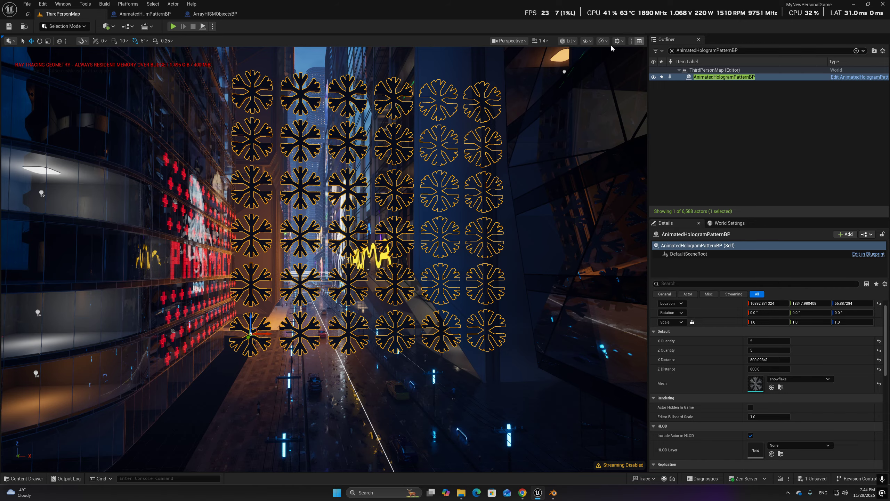
Show the engine's frame timing and draw statistics with their graph in the viewport and check them with the snowflake grid in view
{"action": "left_click", "coordinate": [590, 41]}
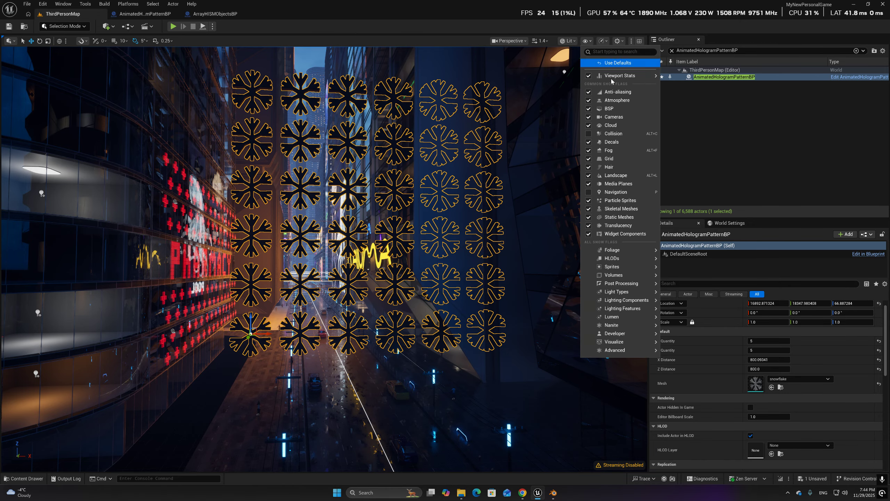
{"action": "mouse_move", "coordinate": [613, 79]}
{"action": "mouse_move", "coordinate": [688, 161]}
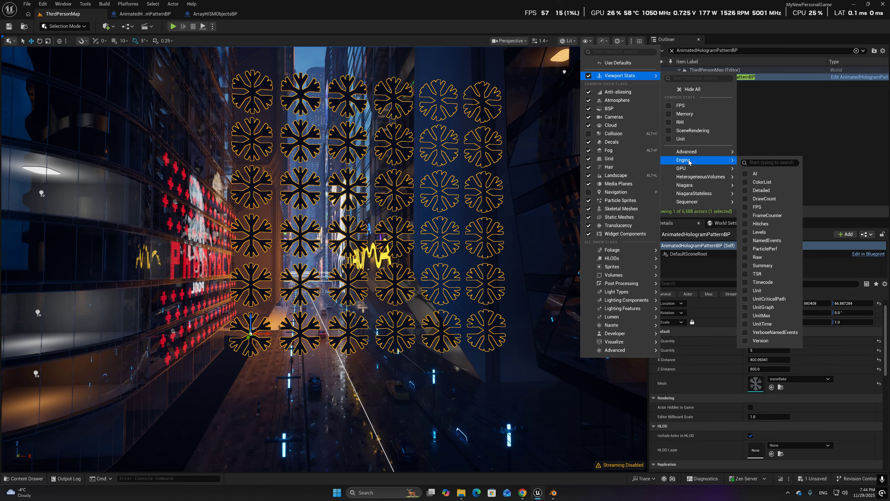
{"action": "left_click", "coordinate": [746, 199]}
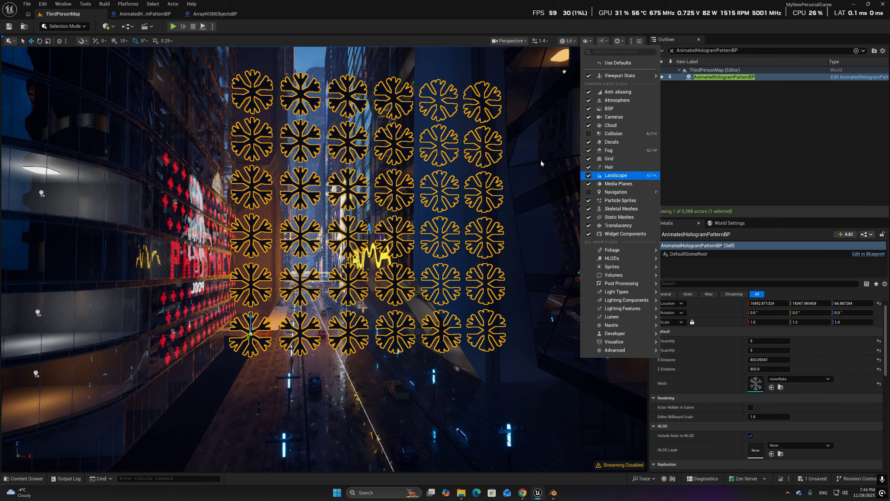
{"action": "left_click", "coordinate": [530, 138]}
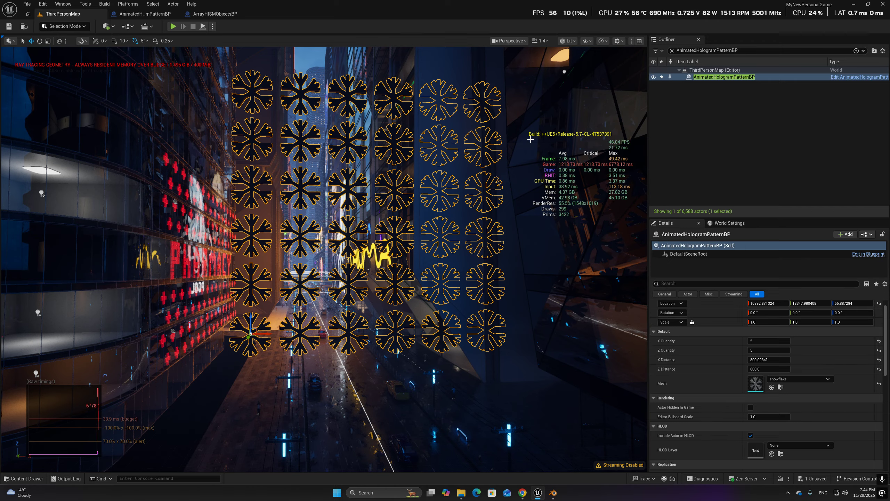
{"action": "left_click", "coordinate": [572, 117]}
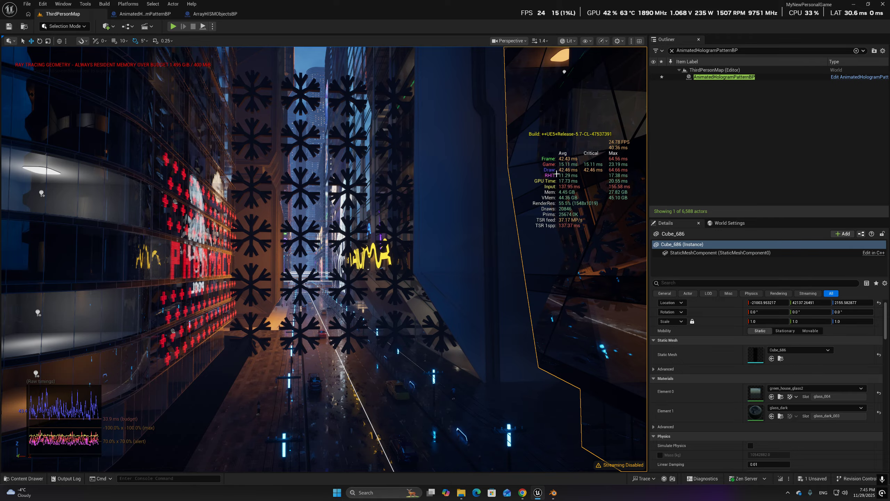
{"action": "right_click_drag", "start_coordinate": [393, 285], "coordinate": [303, 280]}
{"action": "left_click", "coordinate": [423, 320]}
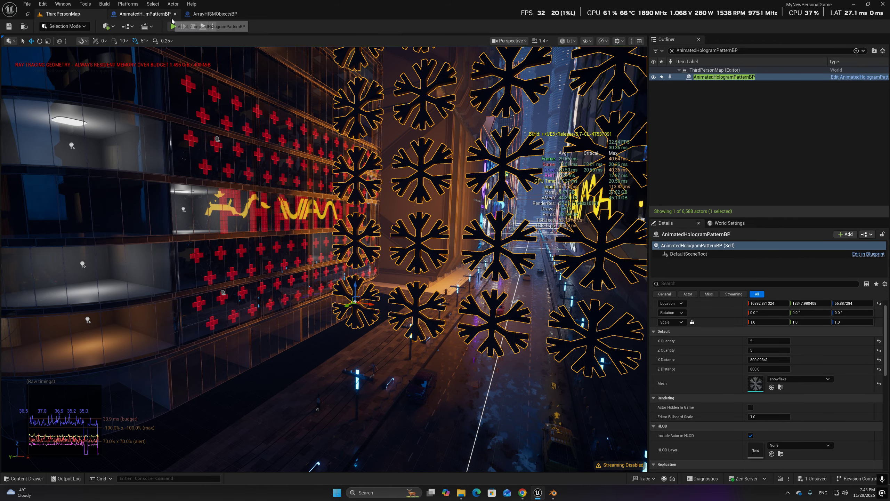
In AnimatedHologramPatternBP's Construction Script, add a third output to the second Sequence node and reroute Add Instances from Then 1 to Then 2
{"action": "left_click", "coordinate": [215, 13]}
{"action": "left_click", "coordinate": [151, 15]}
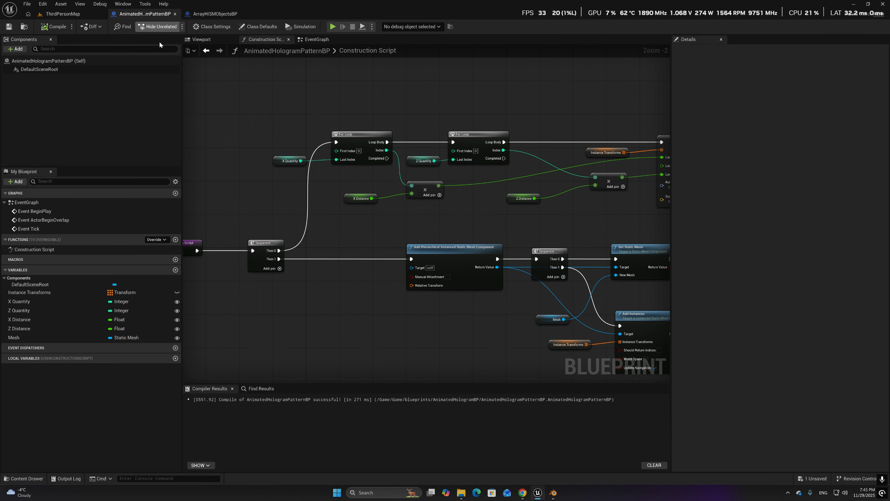
{"action": "right_click_drag", "start_coordinate": [516, 232], "coordinate": [412, 240]}
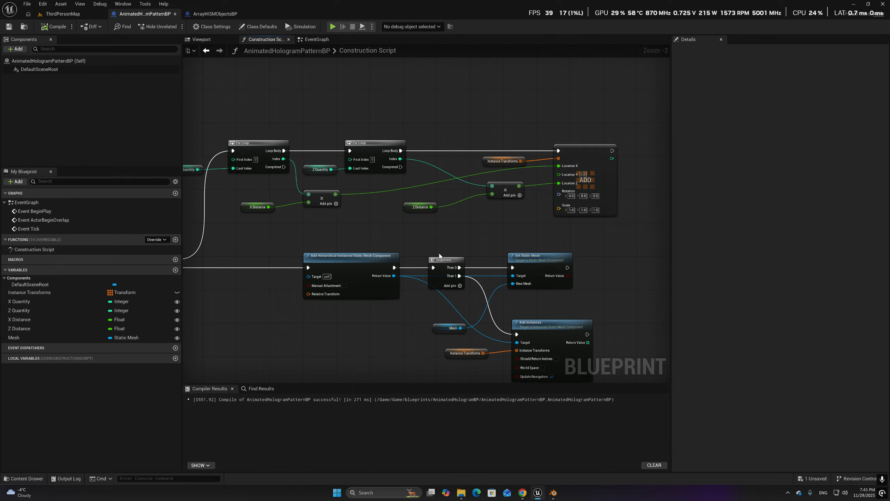
{"action": "scroll", "coordinate": [439, 256], "scroll_direction": "down", "scroll_amount": 2}
{"action": "scroll", "coordinate": [368, 288], "scroll_direction": "up", "scroll_amount": 3}
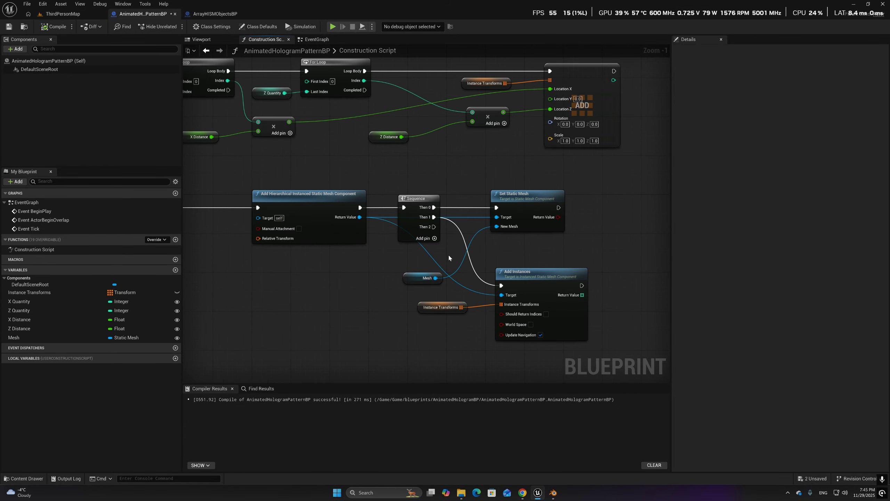
{"action": "right_click_drag", "start_coordinate": [449, 257], "coordinate": [442, 244]}
{"action": "left_click", "coordinate": [429, 211], "text": "alt"}
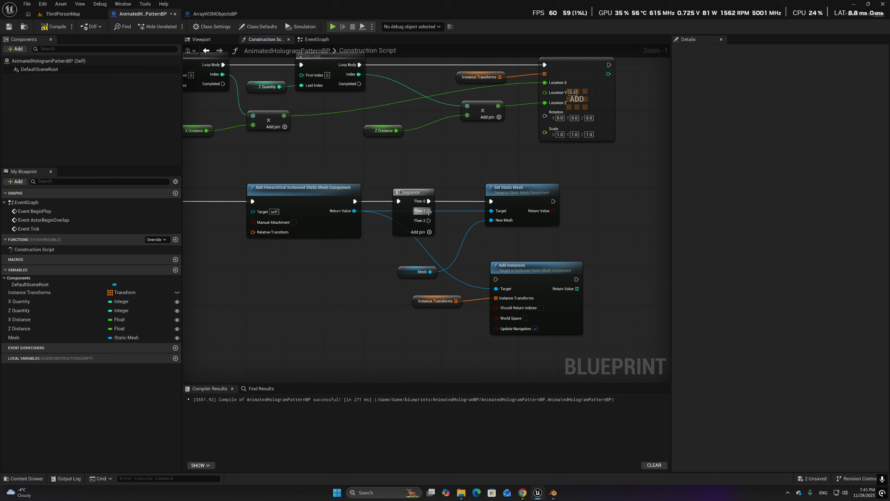
{"action": "left_click_drag", "start_coordinate": [429, 220], "coordinate": [495, 281]}
Move the Add Instances and Instance Transforms nodes down to free space under Set Static Mesh, keeping the Mesh node beside the Sequence
{"action": "left_click_drag", "start_coordinate": [382, 254], "coordinate": [521, 301]}
{"action": "right_click_drag", "start_coordinate": [523, 295], "coordinate": [523, 256]}
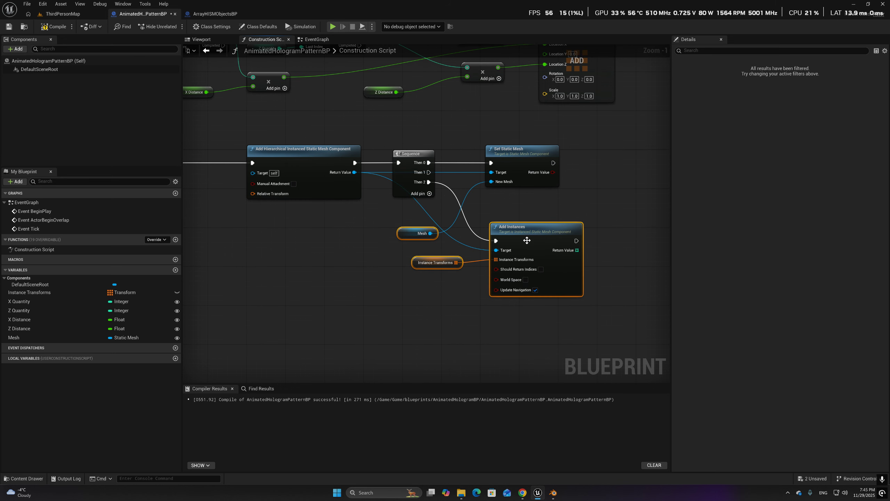
{"action": "left_click_drag", "start_coordinate": [525, 240], "coordinate": [517, 291]}
{"action": "left_click", "coordinate": [441, 293]}
{"action": "left_click_drag", "start_coordinate": [400, 284], "coordinate": [404, 225]}
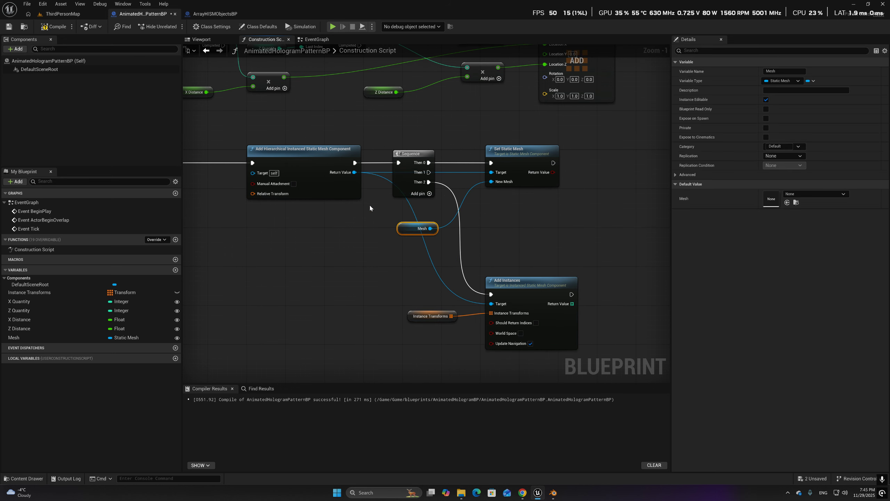
Add a Set Material node targeting the Hierarchical Instanced Static Mesh component and place it between Set Static Mesh and Add Instances
{"action": "left_click_drag", "start_coordinate": [354, 173], "coordinate": [484, 242]}
{"action": "type", "text": "set"}
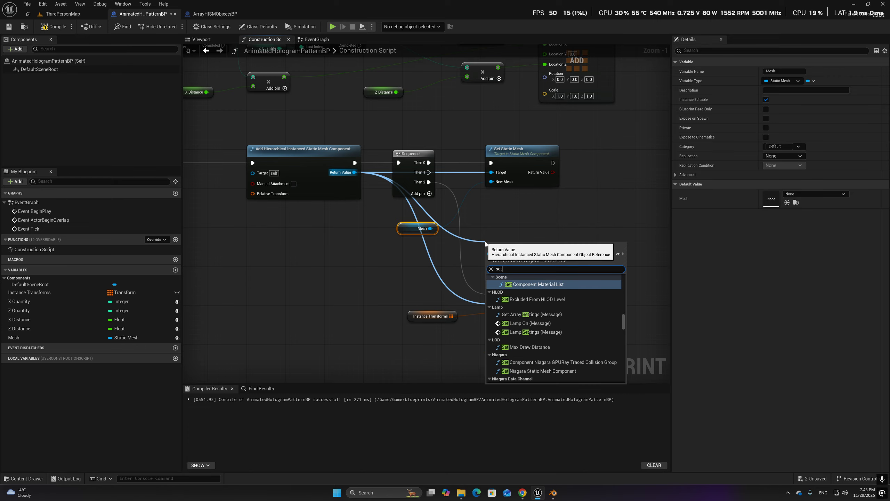
{"action": "type", "text": " material"}
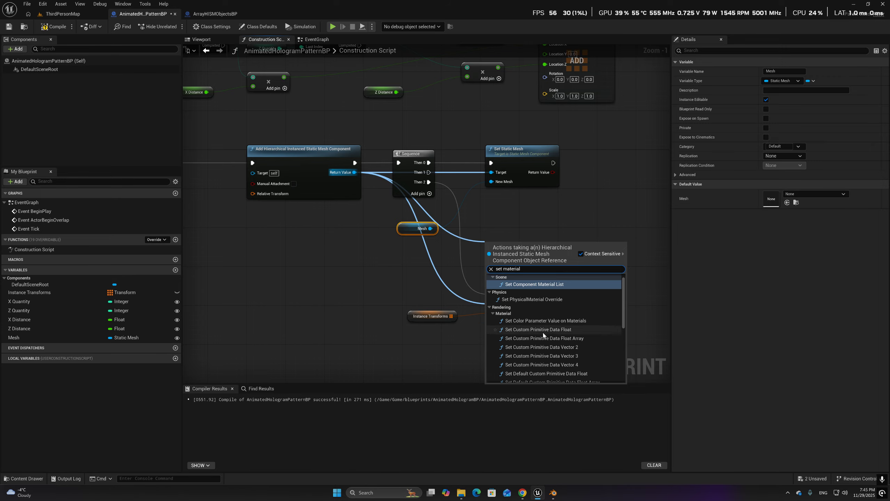
{"action": "scroll", "coordinate": [549, 350], "scroll_direction": "down", "scroll_amount": 3}
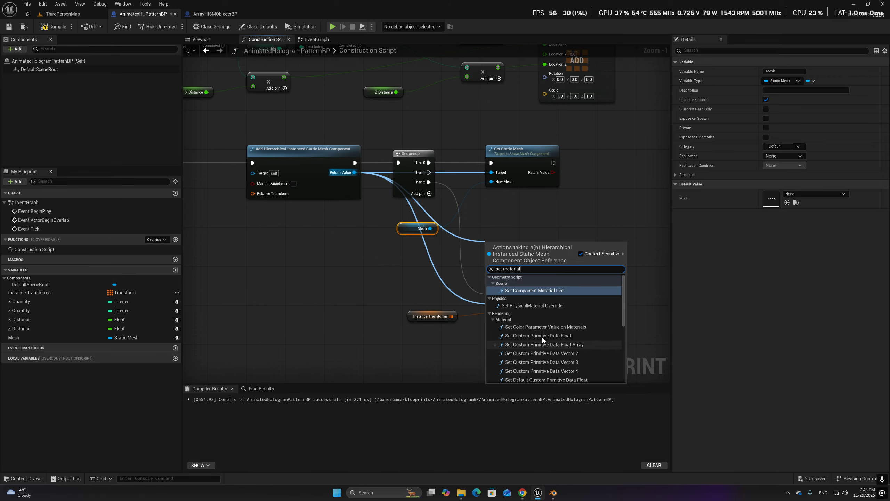
{"action": "left_click", "coordinate": [515, 357]}
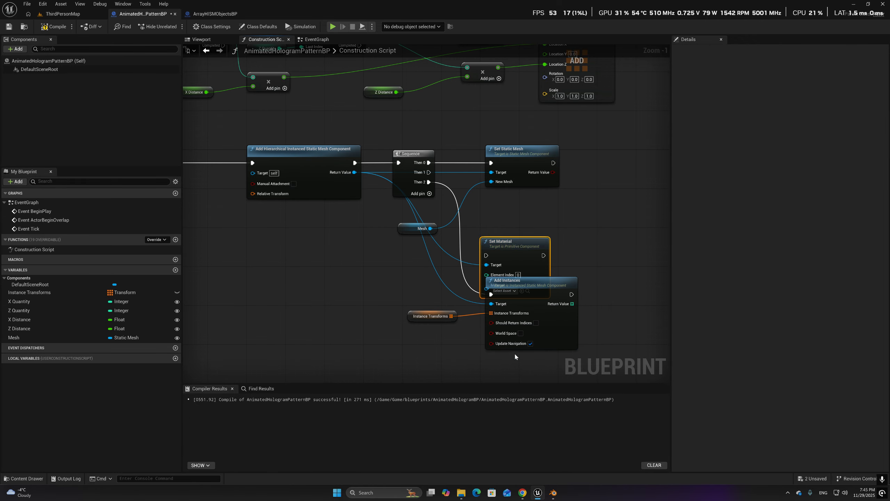
{"action": "left_click_drag", "start_coordinate": [504, 245], "coordinate": [508, 206]}
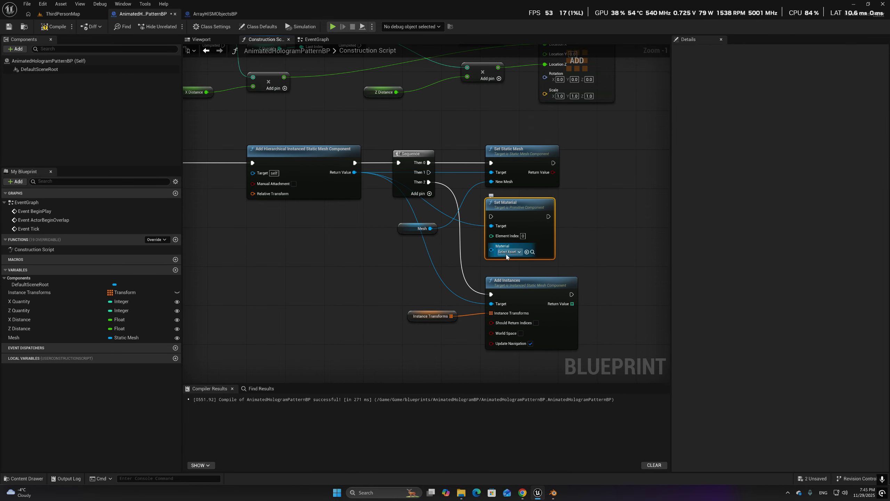
Promote Set Material's Material input to a variable named Material, make it instance editable, and compile the blueprint
{"action": "left_click_drag", "start_coordinate": [497, 251], "coordinate": [390, 269]}
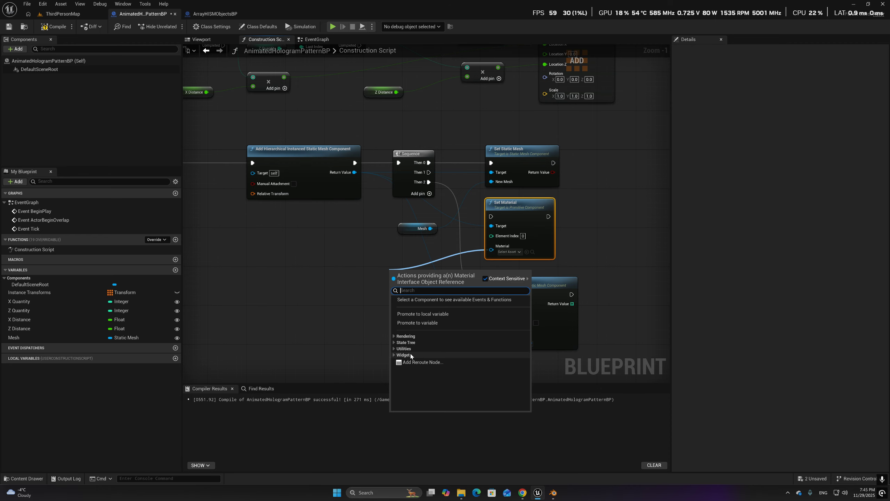
{"action": "left_click", "coordinate": [409, 323]}
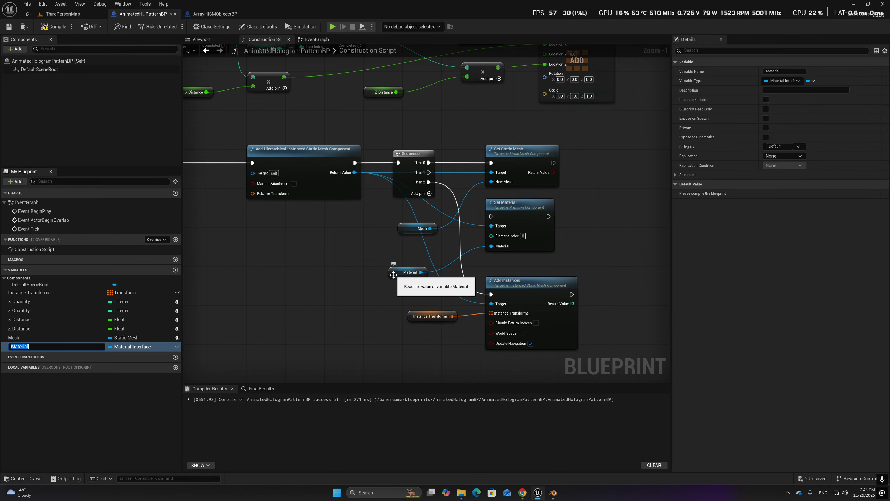
{"action": "left_click", "coordinate": [177, 346]}
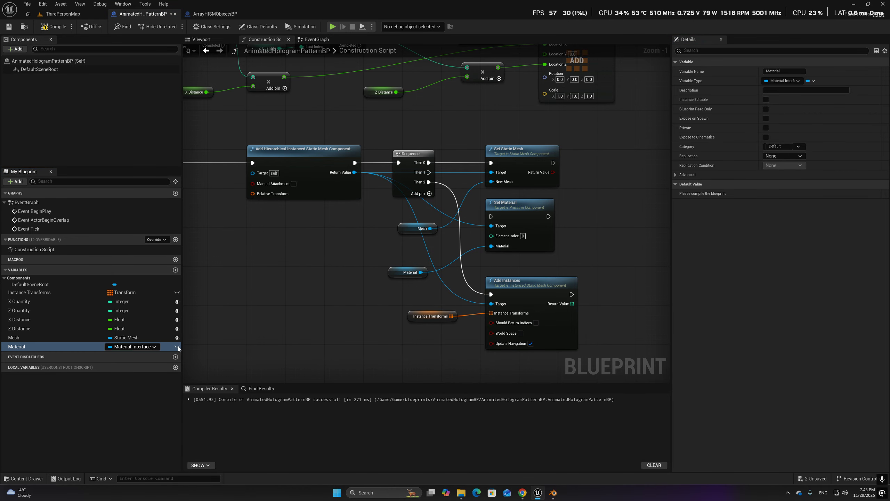
{"action": "left_click", "coordinate": [53, 26]}
Back in the level, locate the pharmacy hologram's material folder and assign hologram_material to the snowflake pattern actor's Material property
{"action": "left_click", "coordinate": [63, 14]}
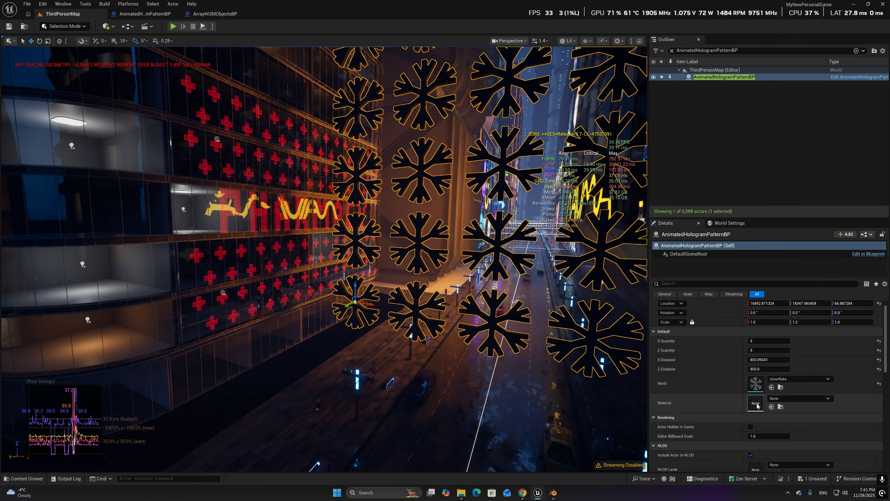
{"action": "left_click", "coordinate": [239, 249]}
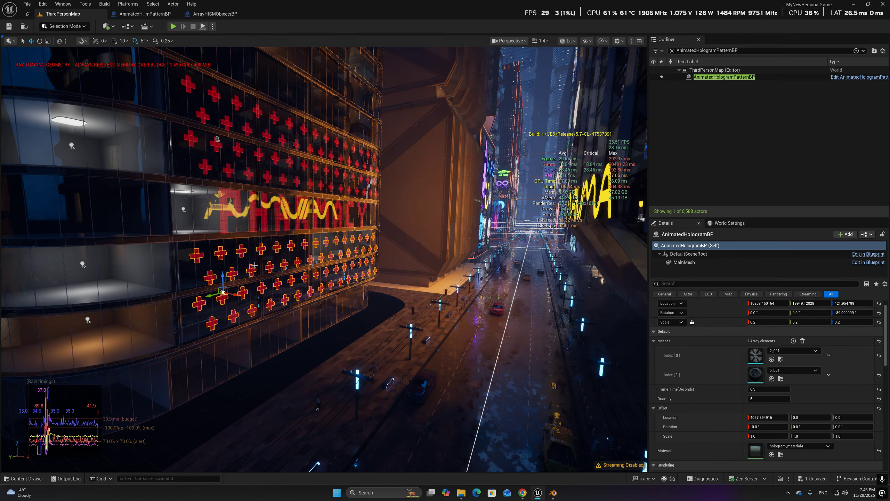
{"action": "left_click", "coordinate": [782, 454]}
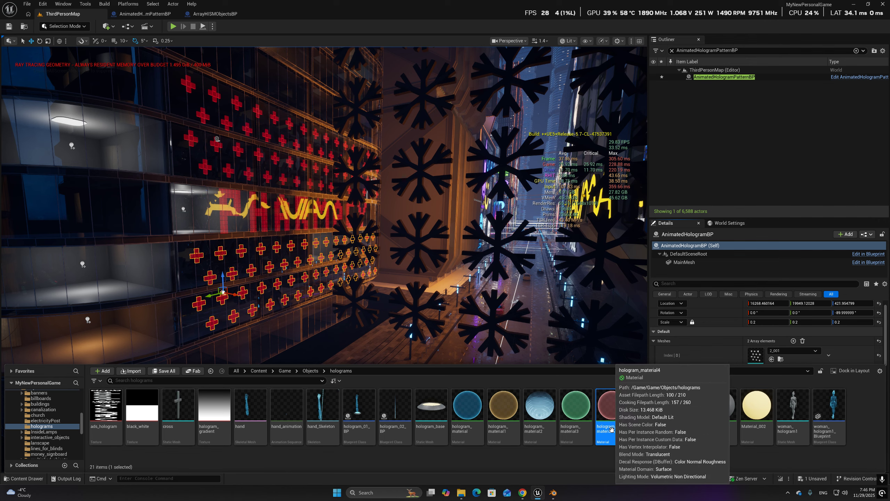
{"action": "left_click", "coordinate": [489, 329]}
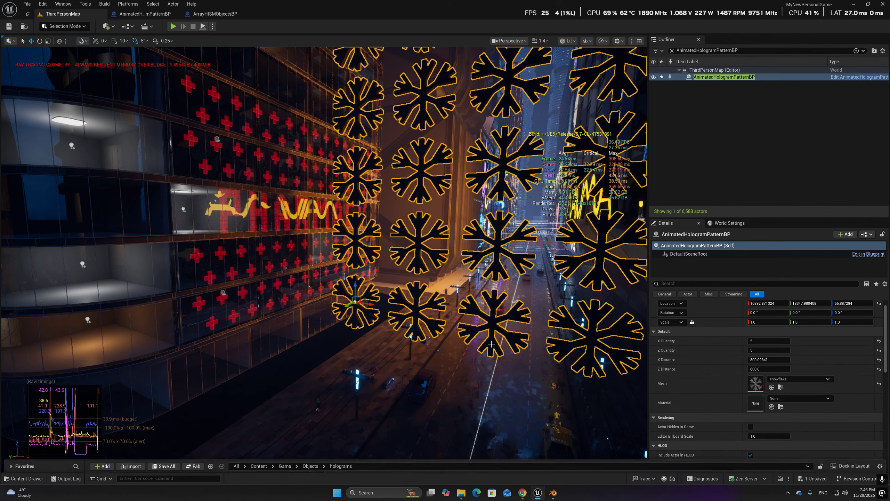
{"action": "scroll", "coordinate": [718, 389], "scroll_direction": "down", "scroll_amount": 10}
{"action": "key", "text": "ctrl+space"}
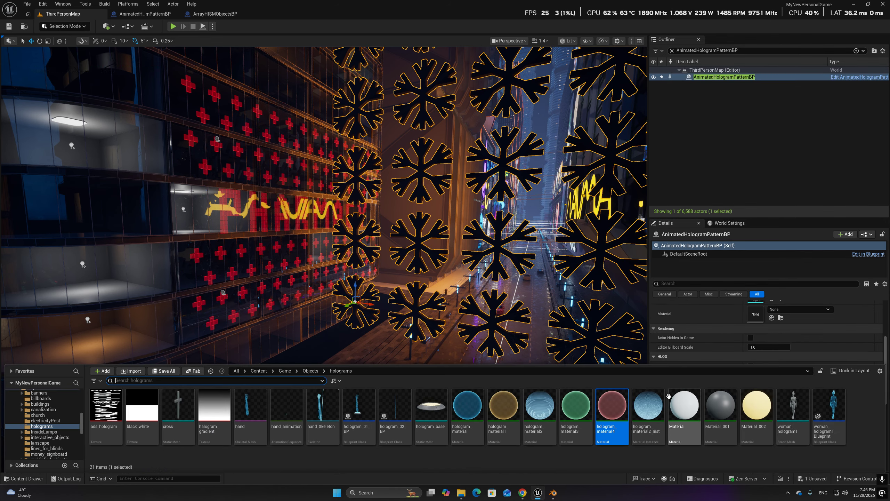
{"action": "left_click_drag", "start_coordinate": [457, 405], "coordinate": [756, 314]}
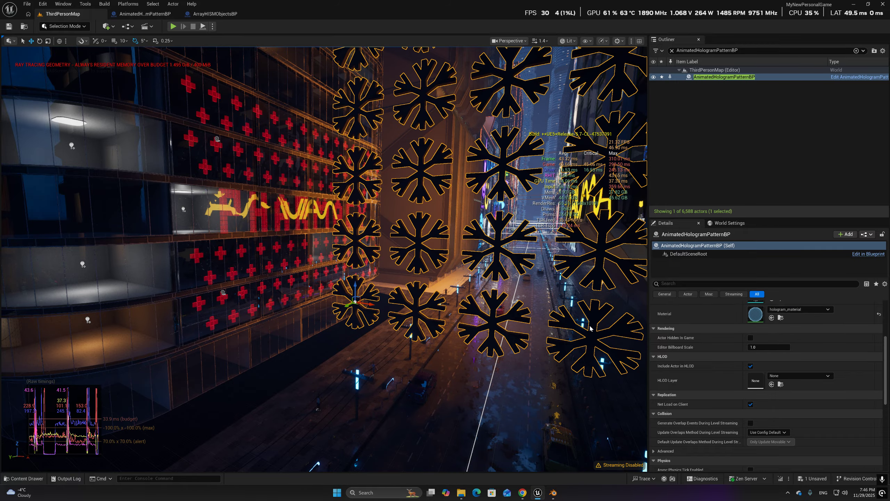
Nudge the pattern actor slightly along X and check the material on the snowflake grid
{"action": "scroll", "coordinate": [745, 361], "scroll_direction": "up", "scroll_amount": 3}
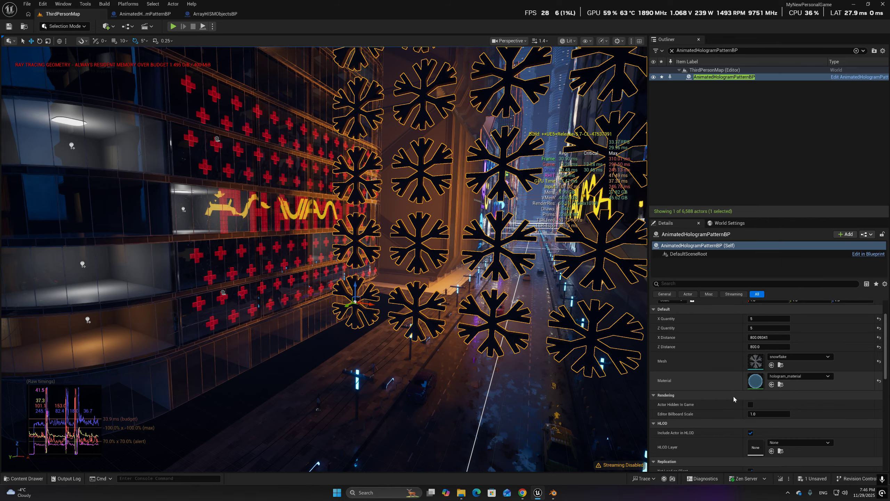
{"action": "right_click_drag", "start_coordinate": [490, 298], "coordinate": [563, 298]}
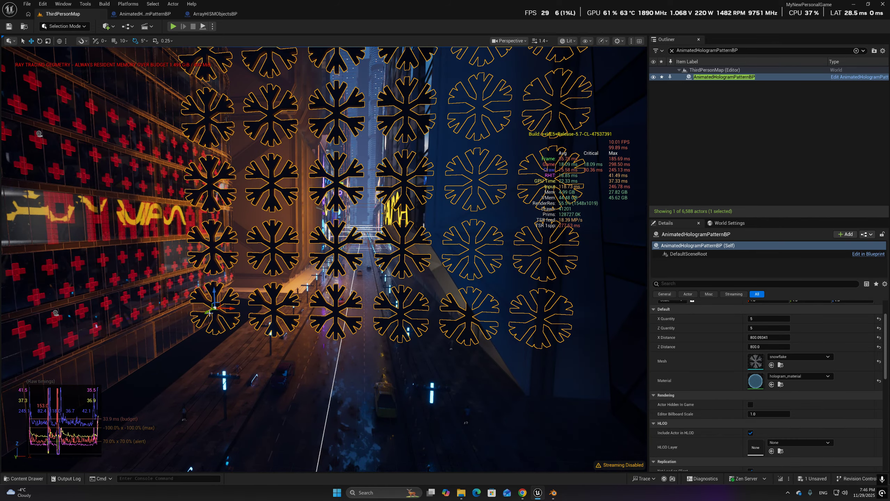
{"action": "left_click_drag", "start_coordinate": [216, 313], "coordinate": [200, 314]}
{"action": "right_click_drag", "start_coordinate": [414, 340], "coordinate": [375, 327]}
{"action": "scroll", "coordinate": [396, 335], "scroll_direction": "up", "scroll_amount": 2}
{"action": "scroll", "coordinate": [382, 331], "scroll_direction": "up", "scroll_amount": 2}
Connect the second Sequence's Then 1 output to Set Material in the Construction Script, compile and save the blueprint, and return to the level
{"action": "left_click", "coordinate": [145, 13]}
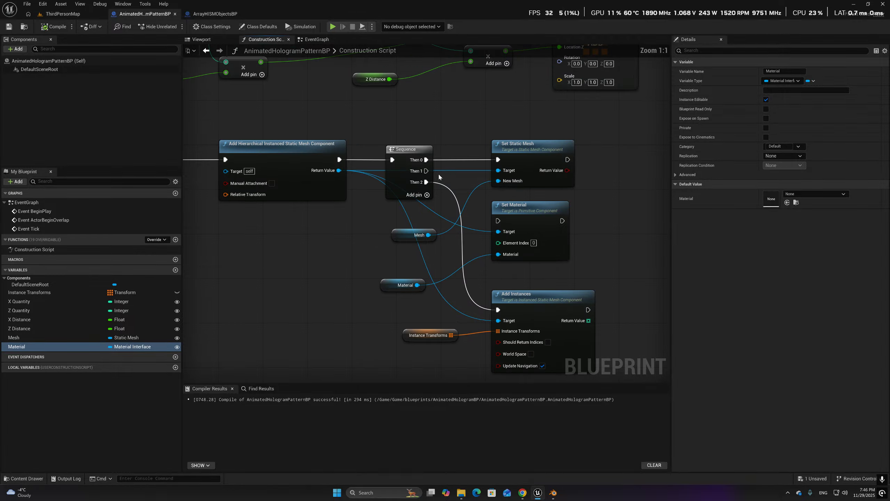
{"action": "right_click_drag", "start_coordinate": [502, 236], "coordinate": [473, 249]}
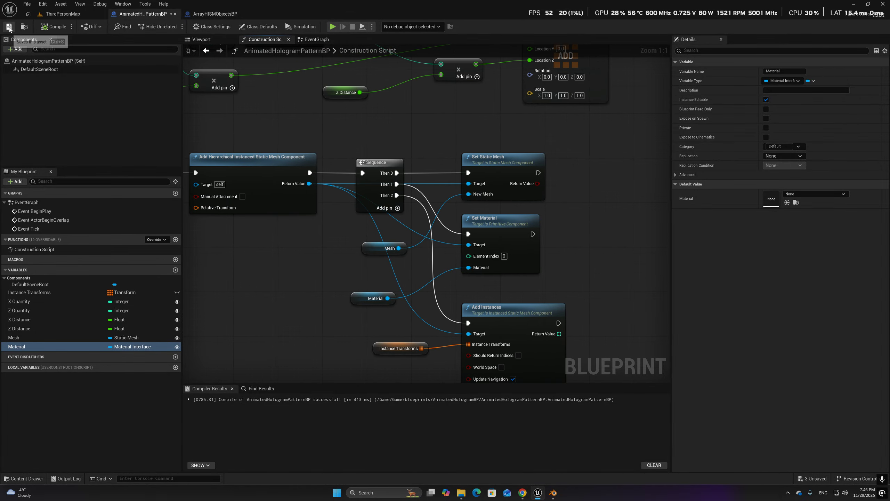
{"action": "left_click", "coordinate": [59, 14]}
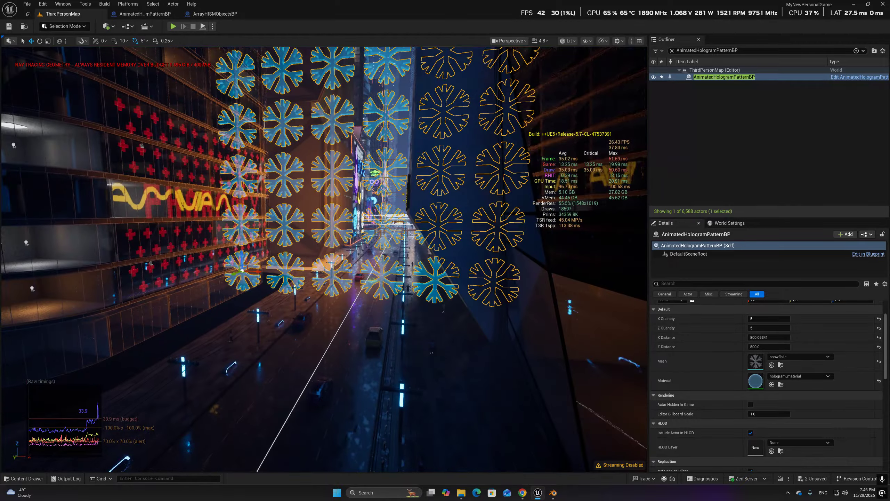
Rotate the snowflake pattern about the vertical axis to align with the pharmacy building's facade and move it above the pharmacy sign
{"action": "key", "text": "e"}
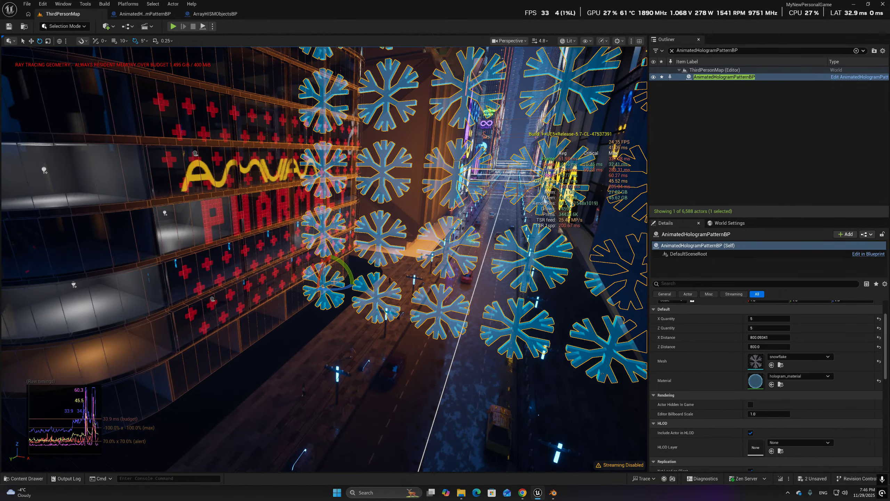
{"action": "left_click_drag", "start_coordinate": [328, 290], "coordinate": [355, 282]}
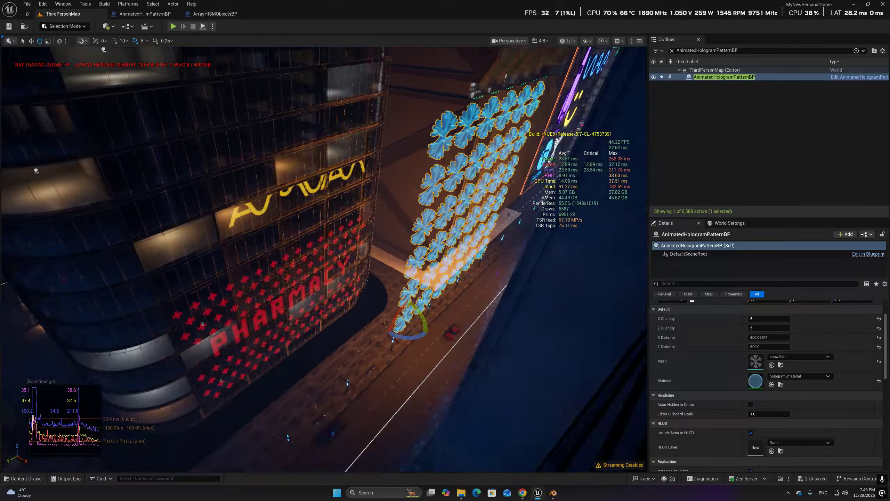
{"action": "key", "text": "w"}
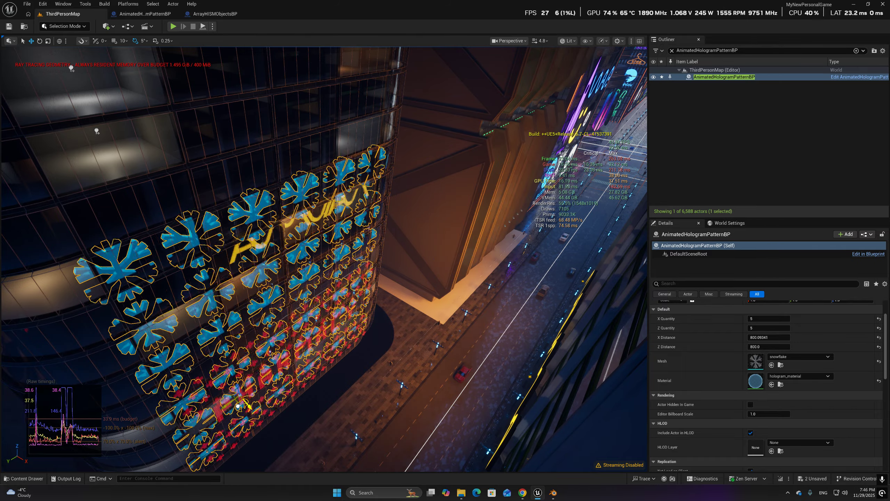
{"action": "right_click_drag", "start_coordinate": [240, 420], "coordinate": [179, 358]}
{"action": "right_click_drag", "start_coordinate": [344, 387], "coordinate": [344, 409]}
{"action": "scroll", "coordinate": [345, 386], "scroll_direction": "down", "scroll_amount": 2}
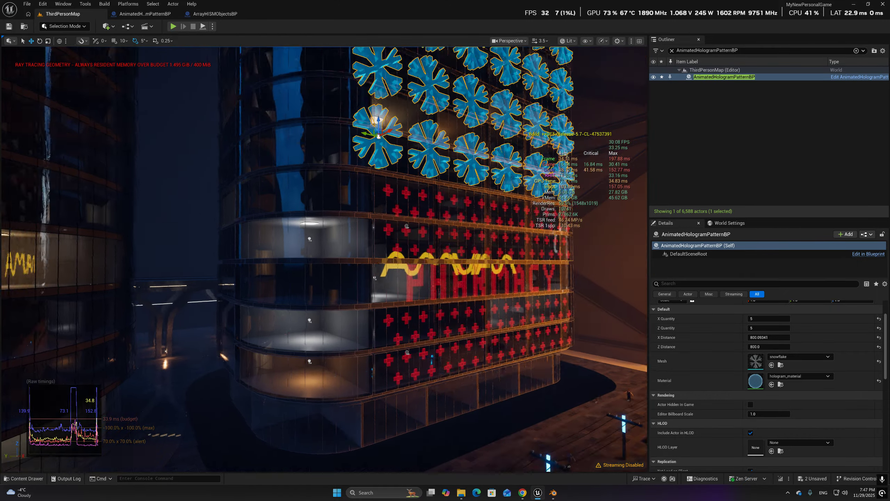
Scale the snowflake pattern actor down uniformly to roughly half its size on the facade above the pharmacy sign
{"action": "mouse_move", "coordinate": [363, 218]}
{"action": "right_mouse_down"}
{"action": "mouse_move", "coordinate": [367, 207]}
{"action": "mouse_move", "coordinate": [363, 218]}
{"action": "right_mouse_up"}
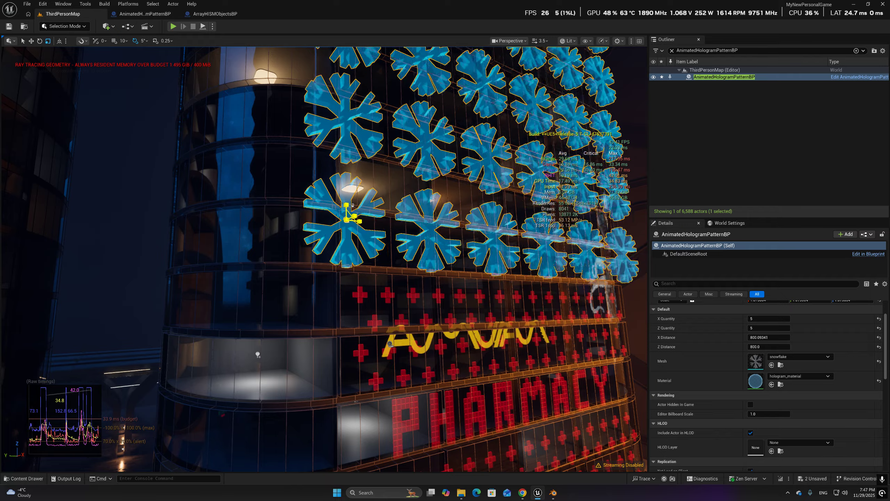
{"action": "left_click_drag", "start_coordinate": [346, 220], "coordinate": [347, 210]}
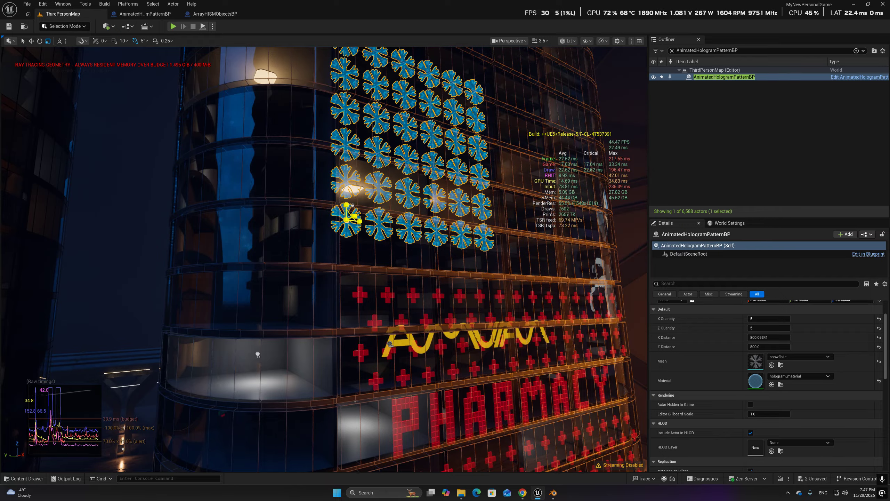
{"action": "key", "text": "d"}
{"action": "right_click_drag", "start_coordinate": [433, 404], "coordinate": [396, 400]}
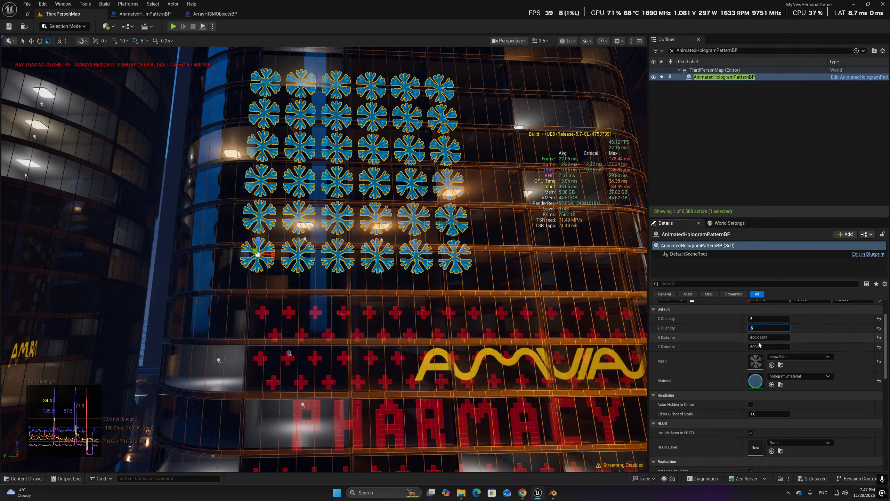
Set the snowflake pattern's Z Quantity and X Quantity to 10, and select the pharmacy building to view the grid without its selection outline
{"action": "type", "text": "10"}
{"action": "key", "text": "Return"}
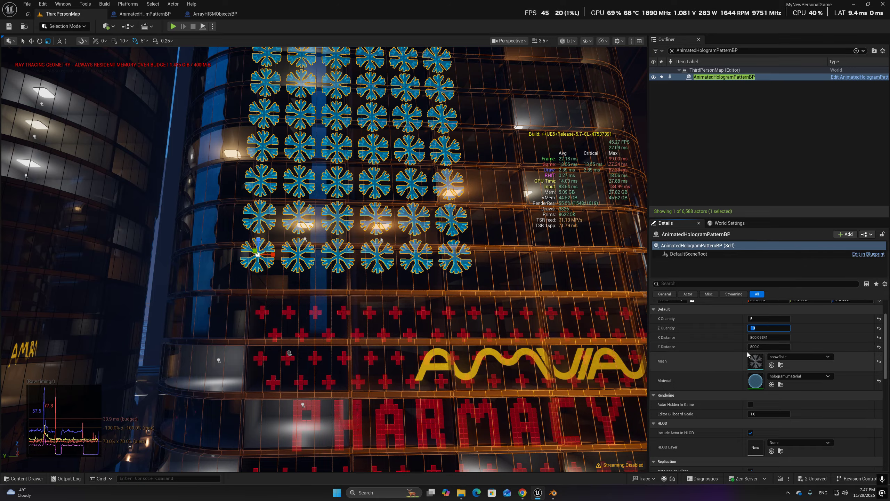
{"action": "type", "text": "10"}
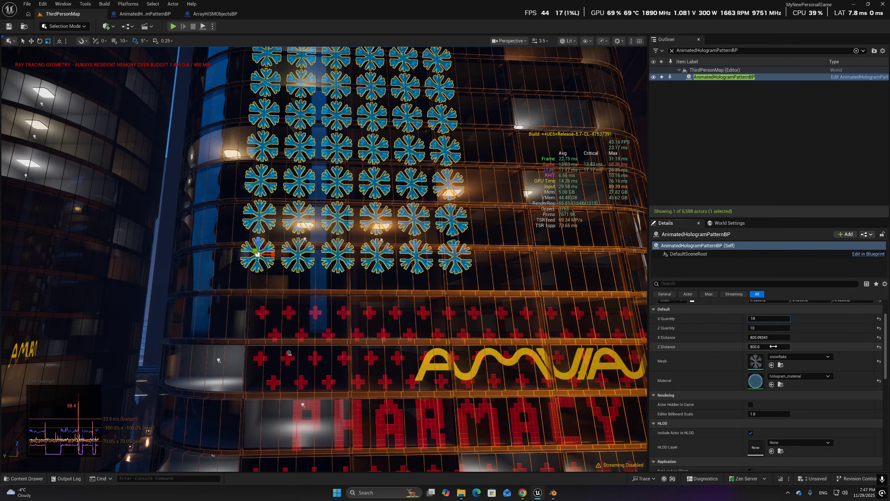
{"action": "key", "text": "Return"}
{"action": "right_click_drag", "start_coordinate": [456, 337], "coordinate": [430, 339]}
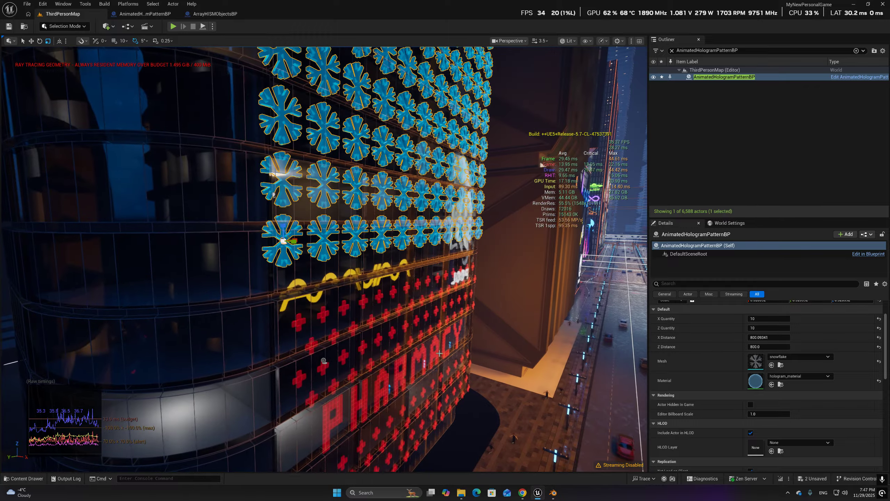
{"action": "left_click", "coordinate": [413, 370]}
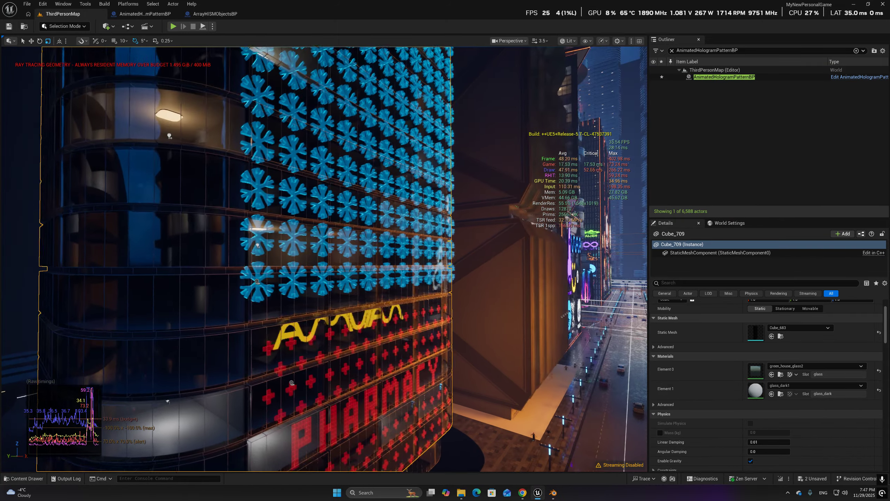